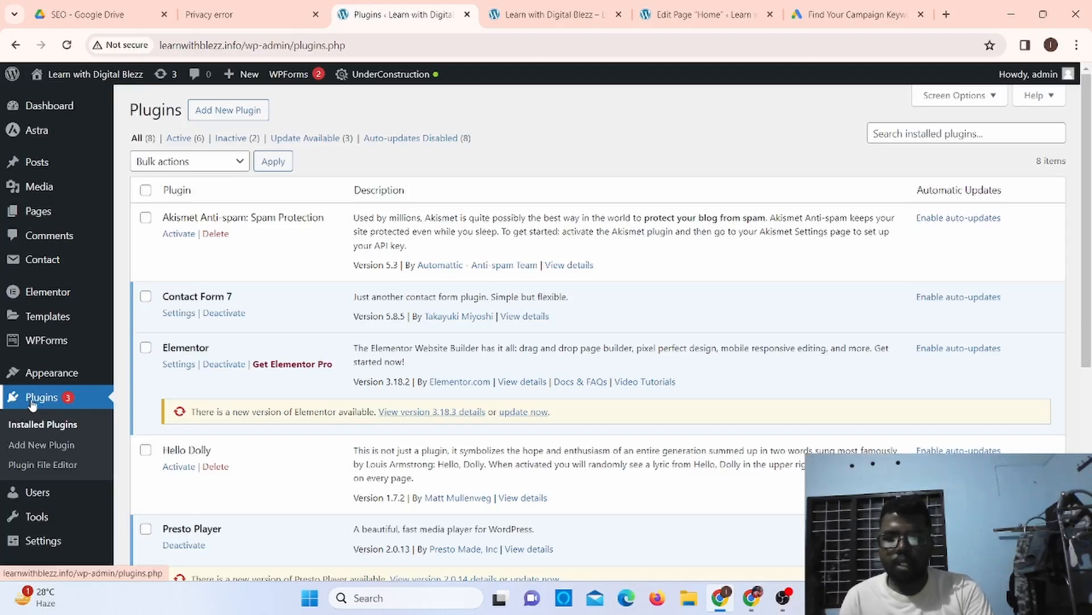
# Search the plugins available to add for "GOOGLE SITE KIT".
pyautogui.click(228, 112)
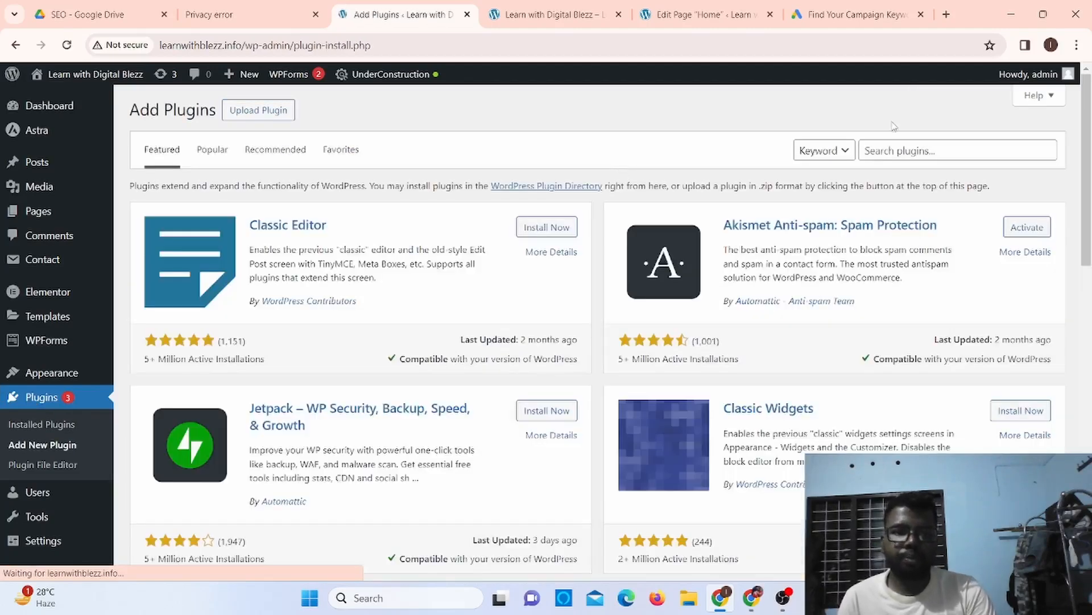
pyautogui.click(875, 151)
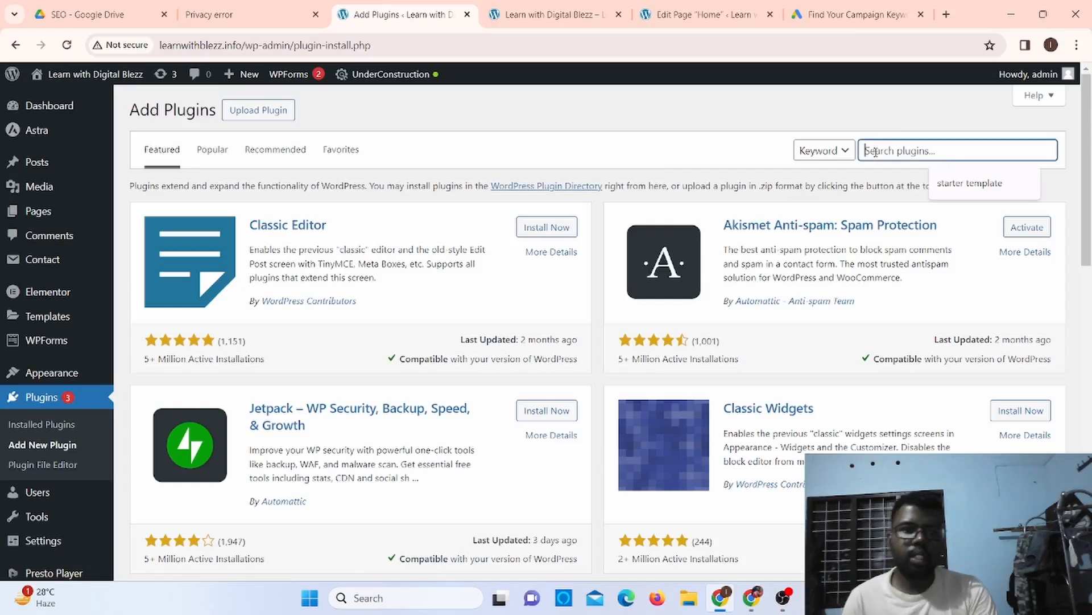
pyautogui.write('G')
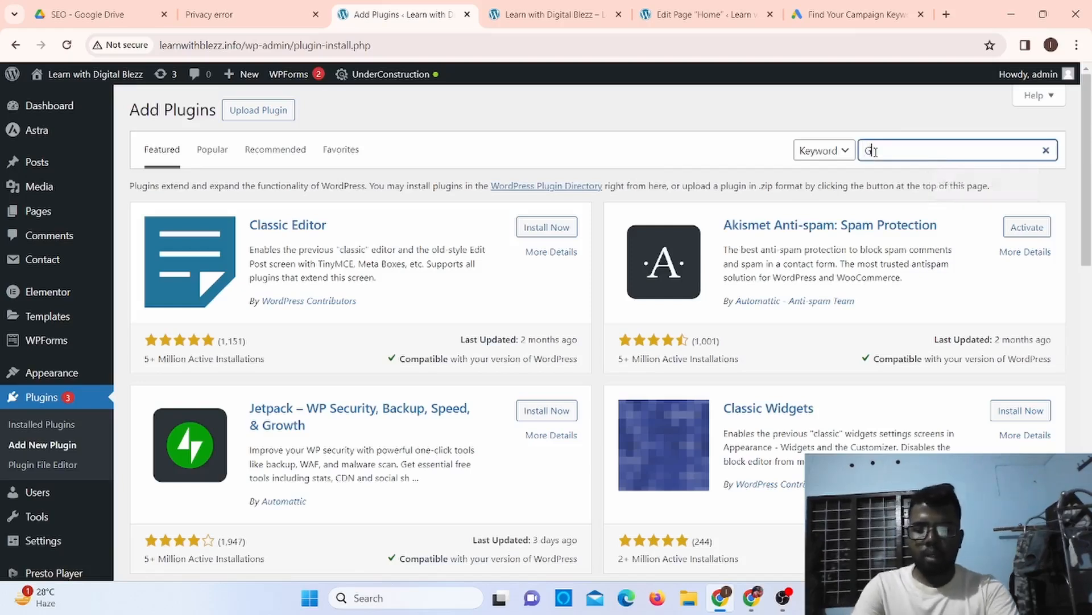
pyautogui.write('OOGLE SI')
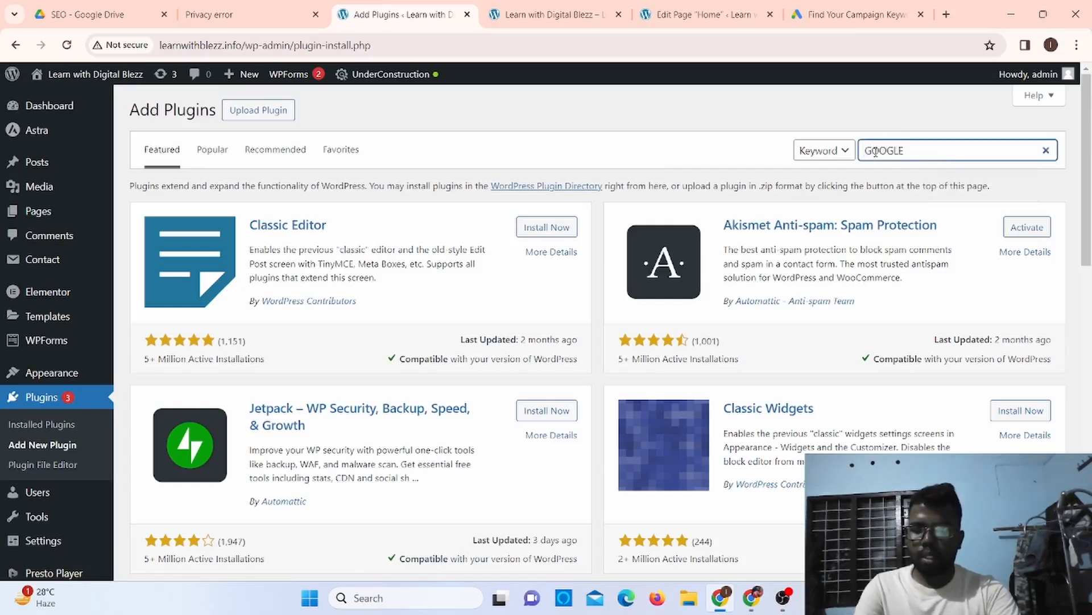
pyautogui.write('TE KIT')
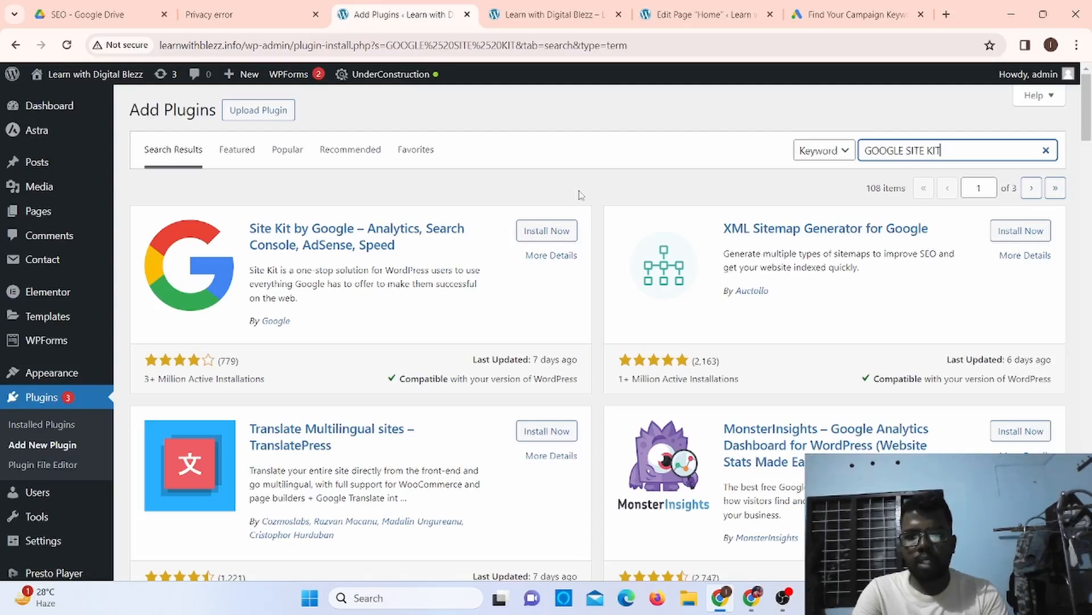
# Install and activate the Site Kit by Google plugin, and open its setup page.
pyautogui.click(547, 235)
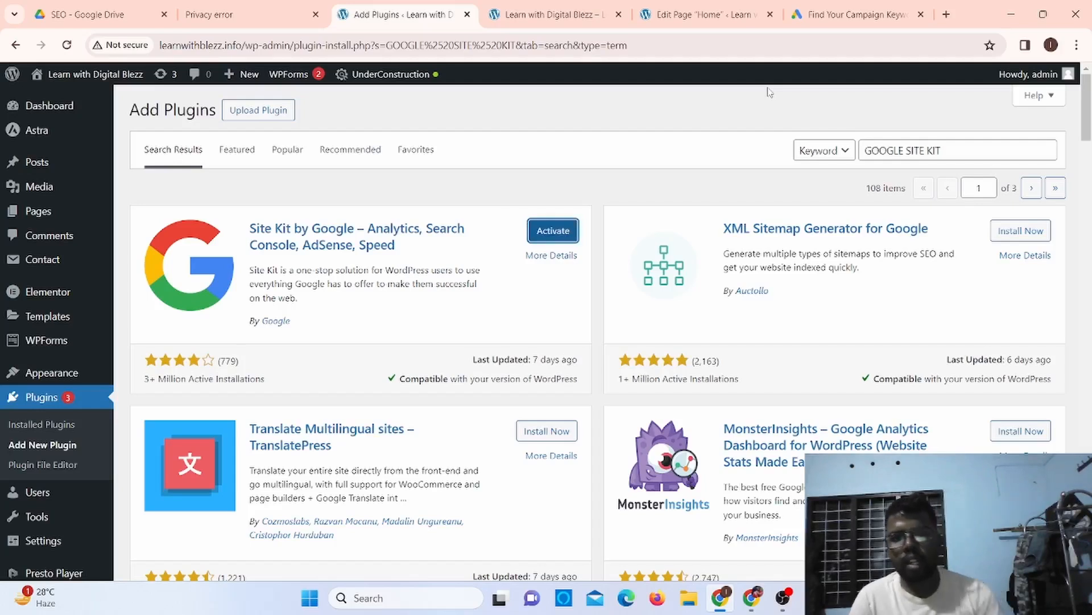
pyautogui.click(546, 239)
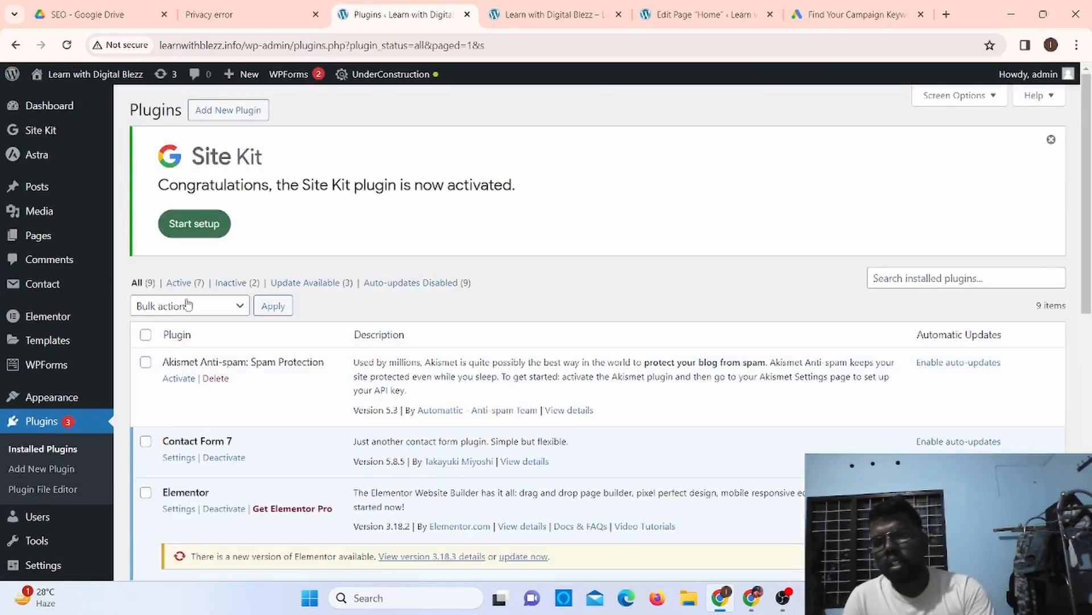
pyautogui.moveTo(61, 201)
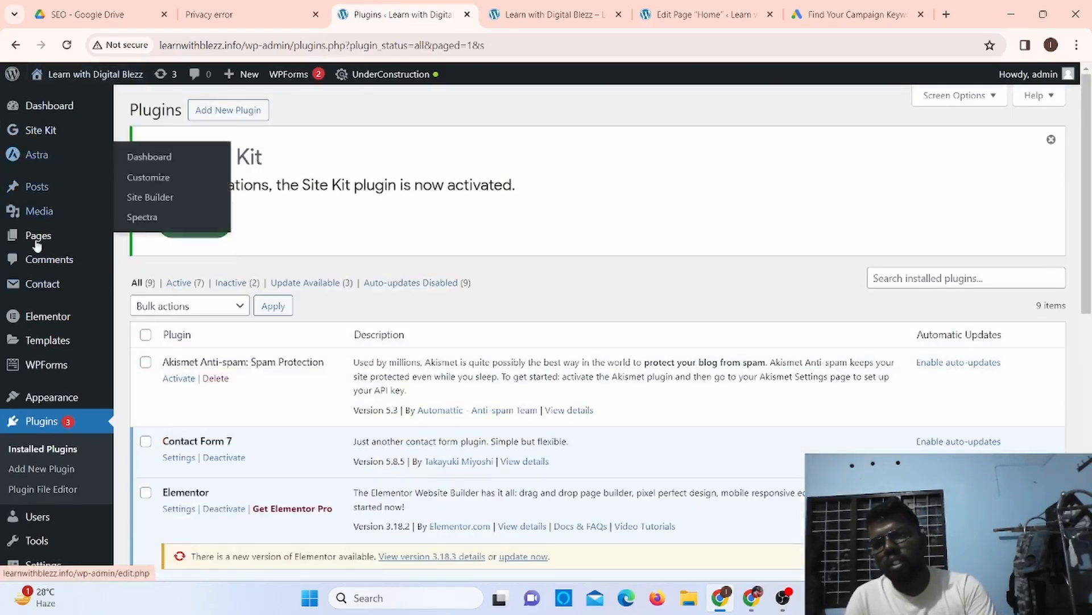
pyautogui.moveTo(44, 146)
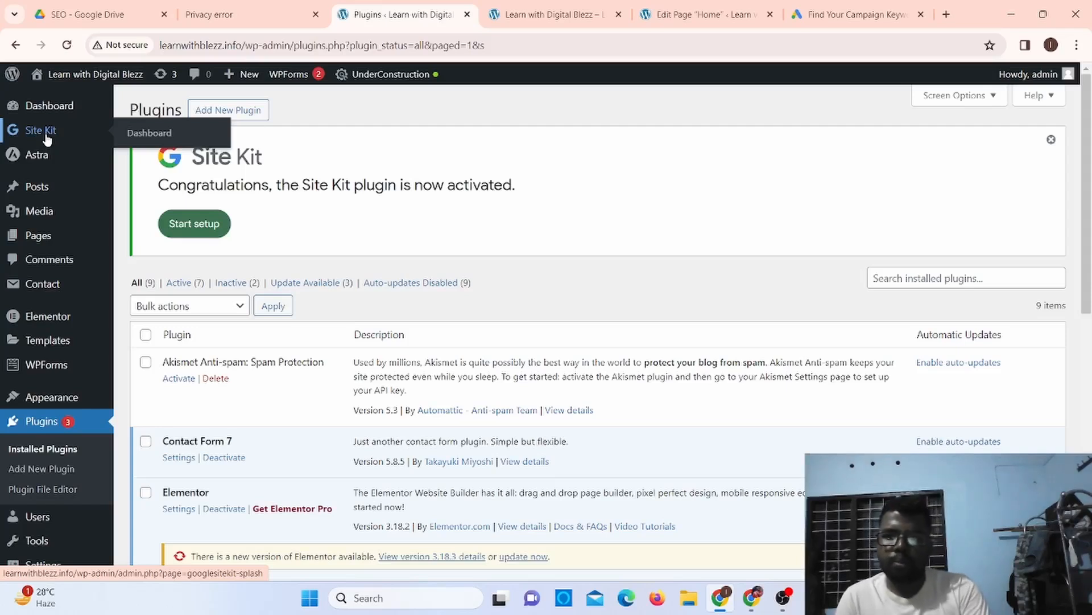
pyautogui.click(46, 133)
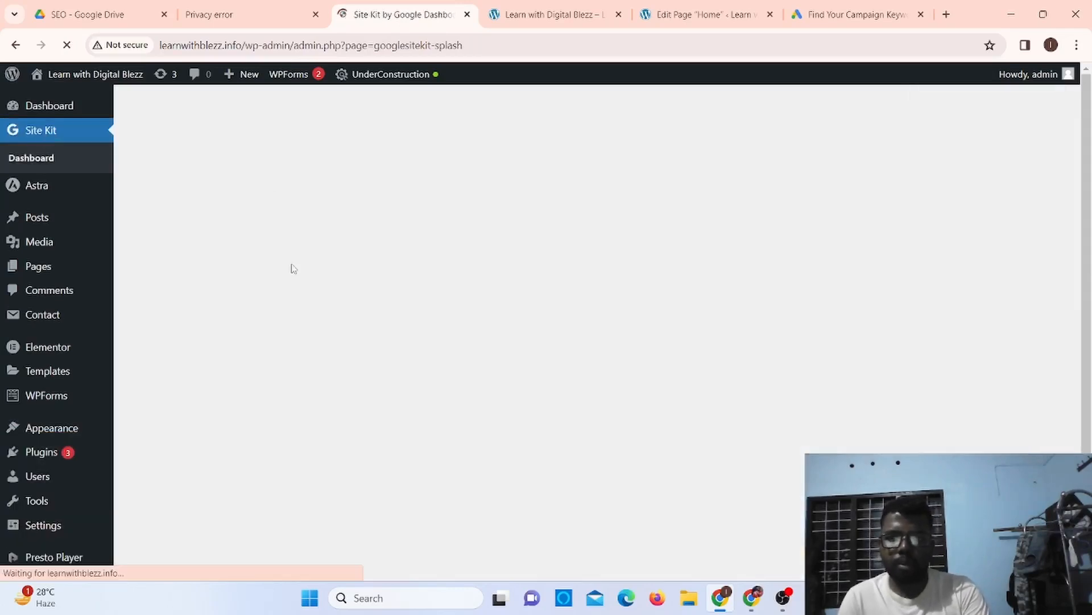
# Enable connecting Google Analytics as part of the Site Kit setup and agree to share anonymous usage data.
pyautogui.scroll(-1, 359, 389)
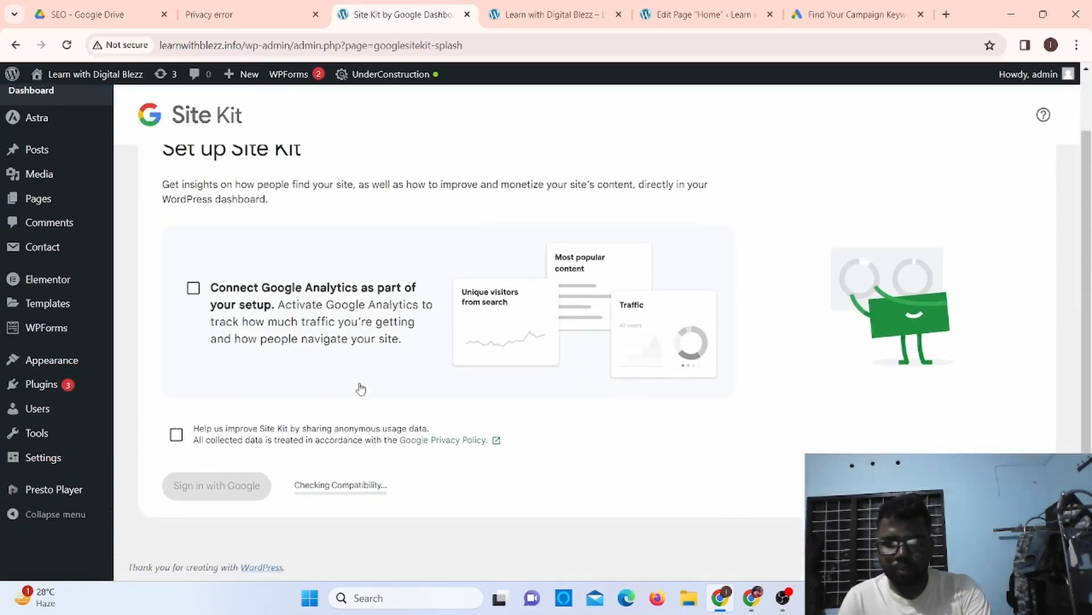
pyautogui.scroll(1, 361, 386)
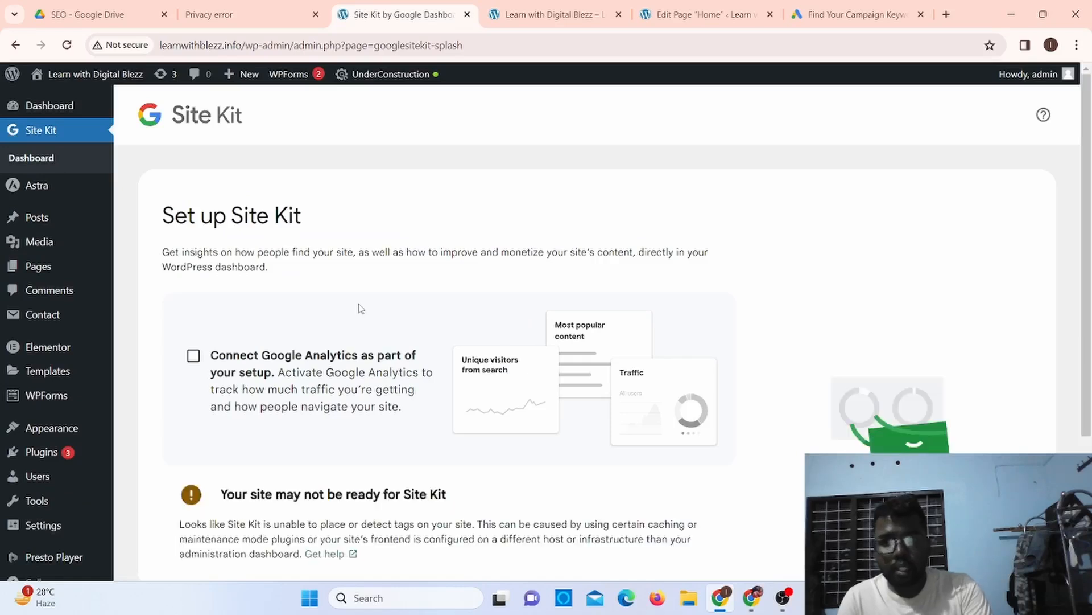
pyautogui.scroll(-2, 433, 333)
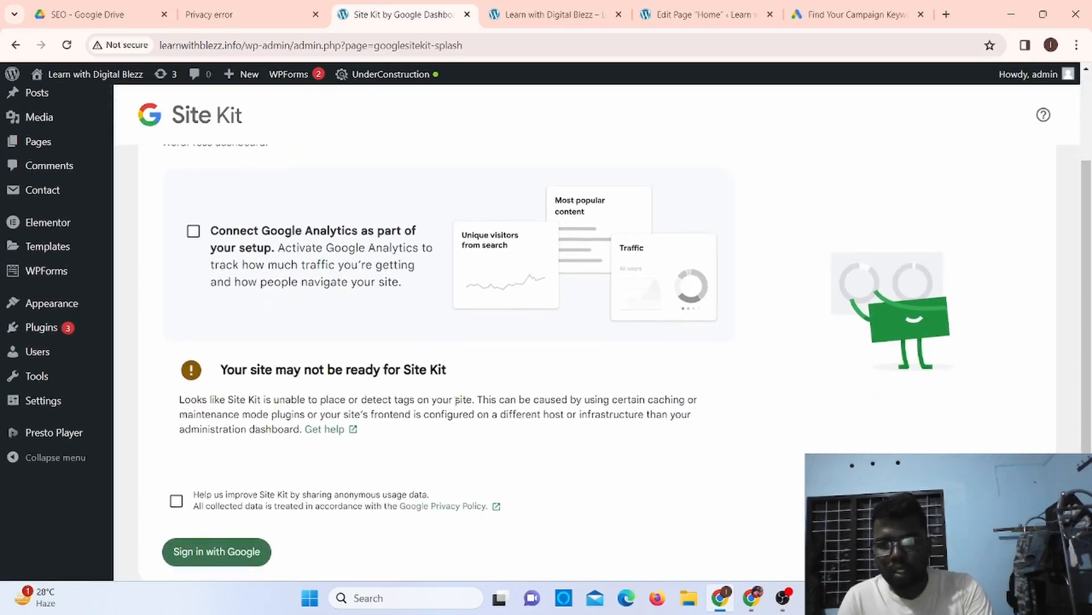
pyautogui.scroll(2, 470, 387)
pyautogui.scroll(-3, 398, 401)
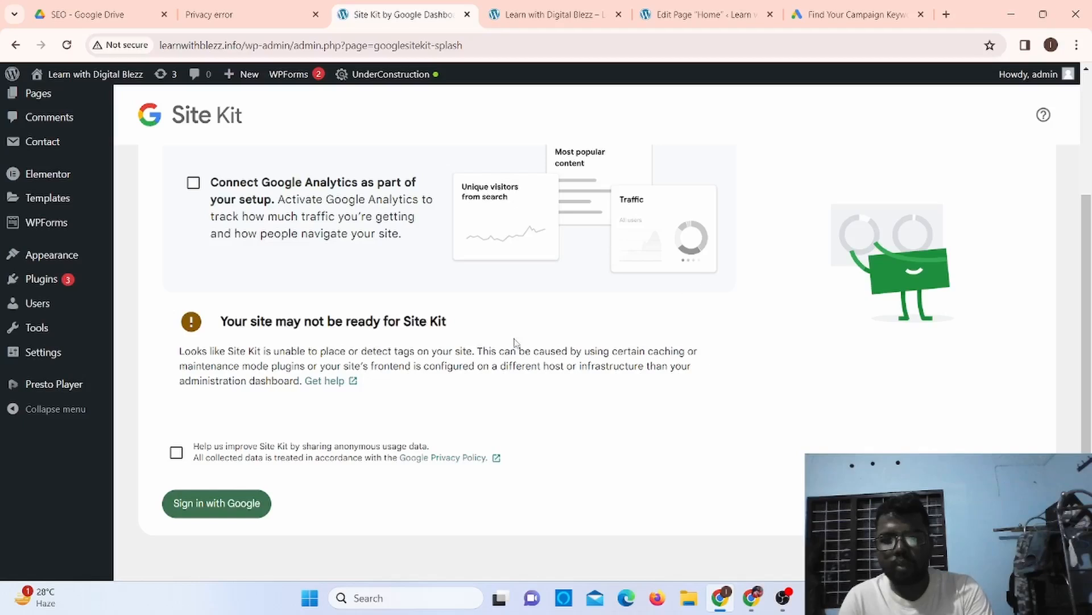
pyautogui.scroll(3, 654, 345)
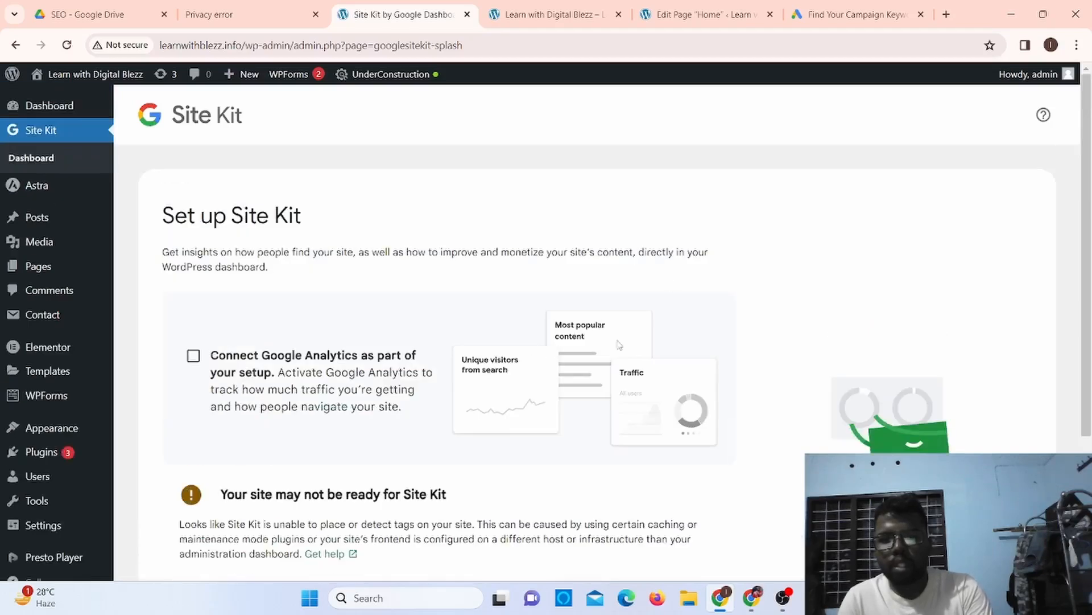
pyautogui.click(193, 357)
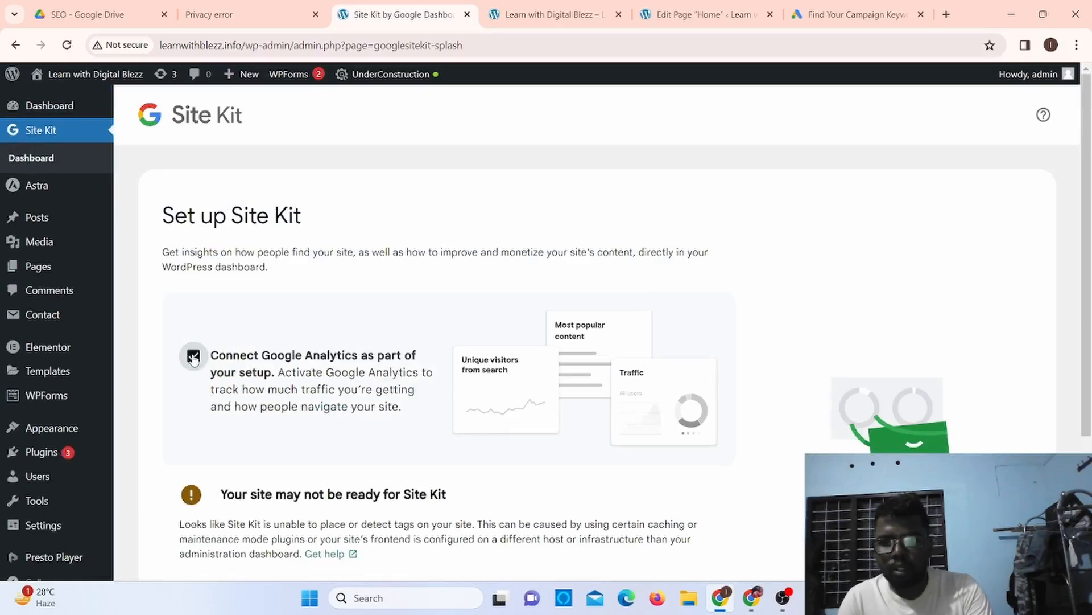
pyautogui.scroll(-3, 337, 374)
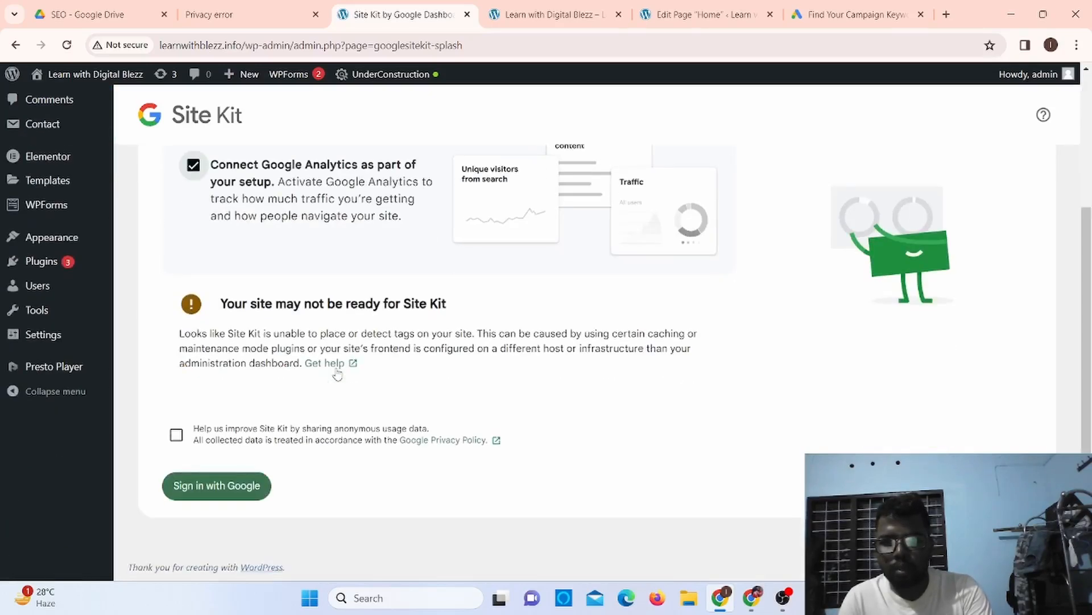
pyautogui.click(170, 440)
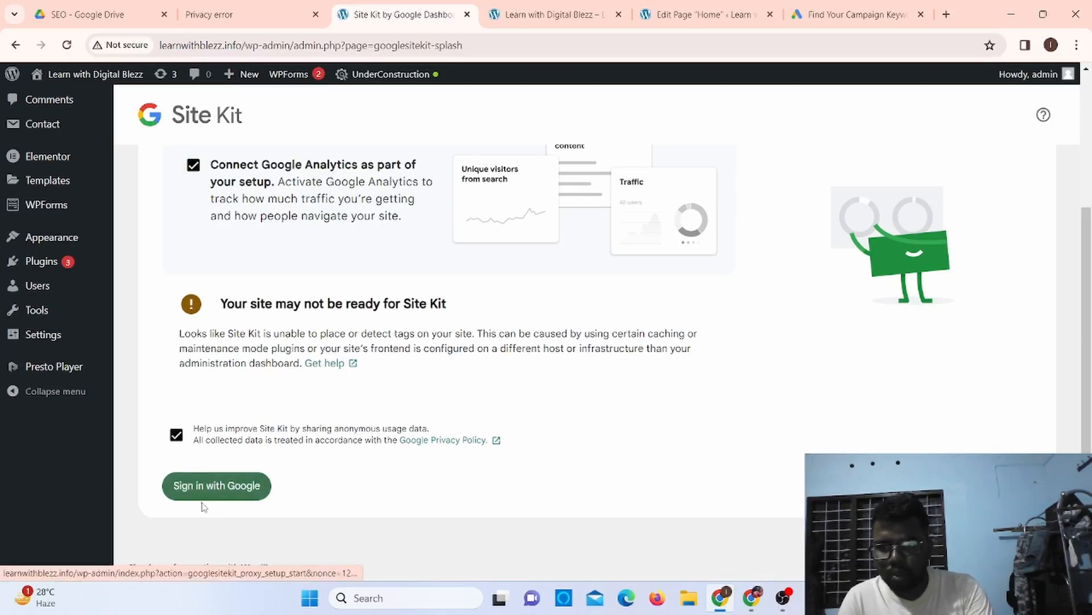
# Sign in with the listed Google account and grant Site Kit all of the selectable access permissions.
pyautogui.click(217, 492)
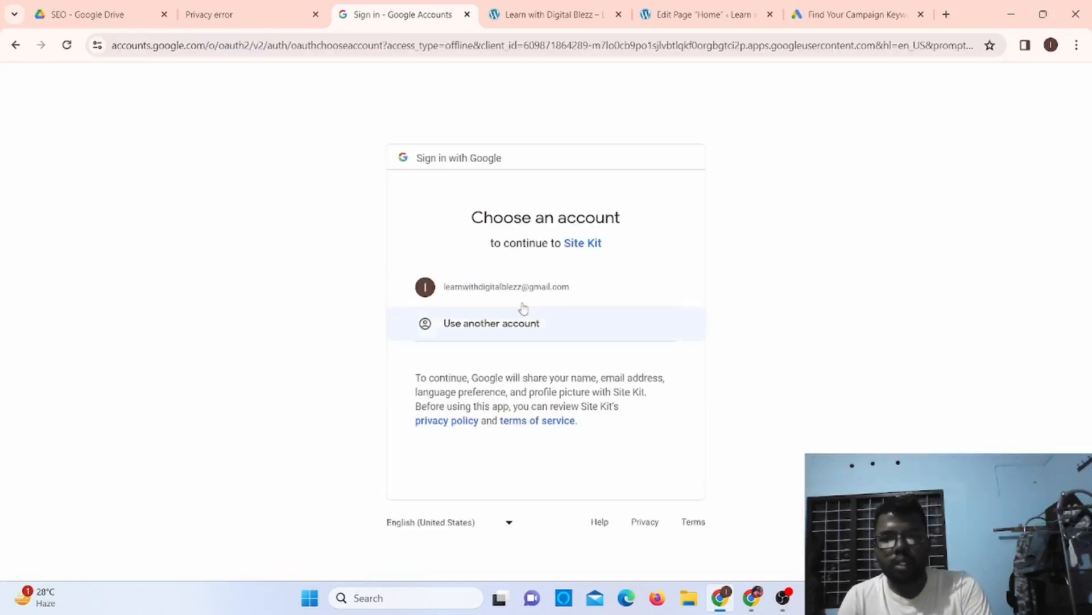
pyautogui.click(503, 288)
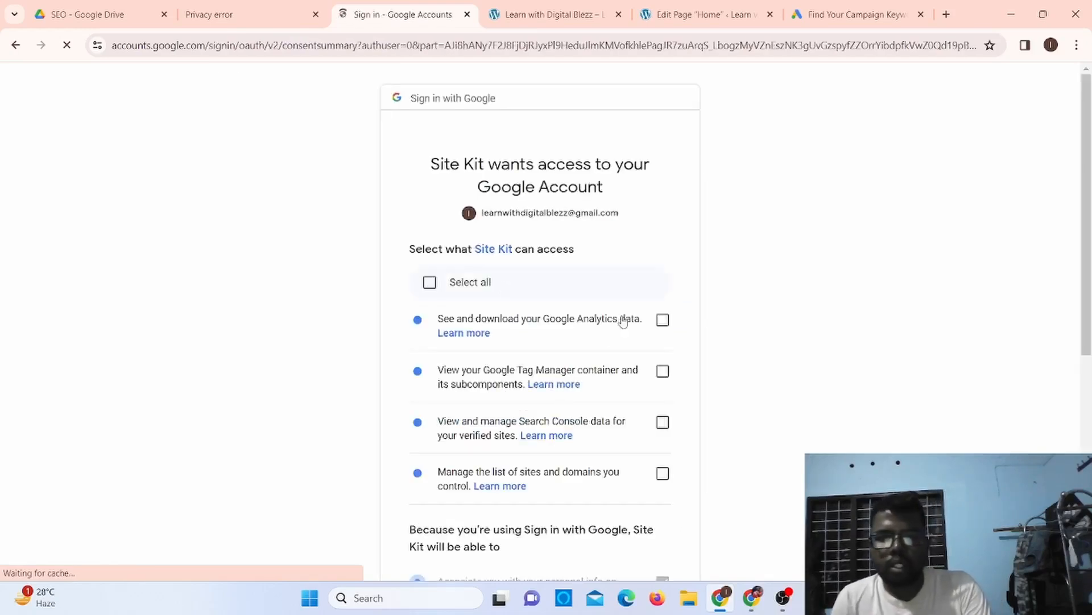
pyautogui.click(431, 290)
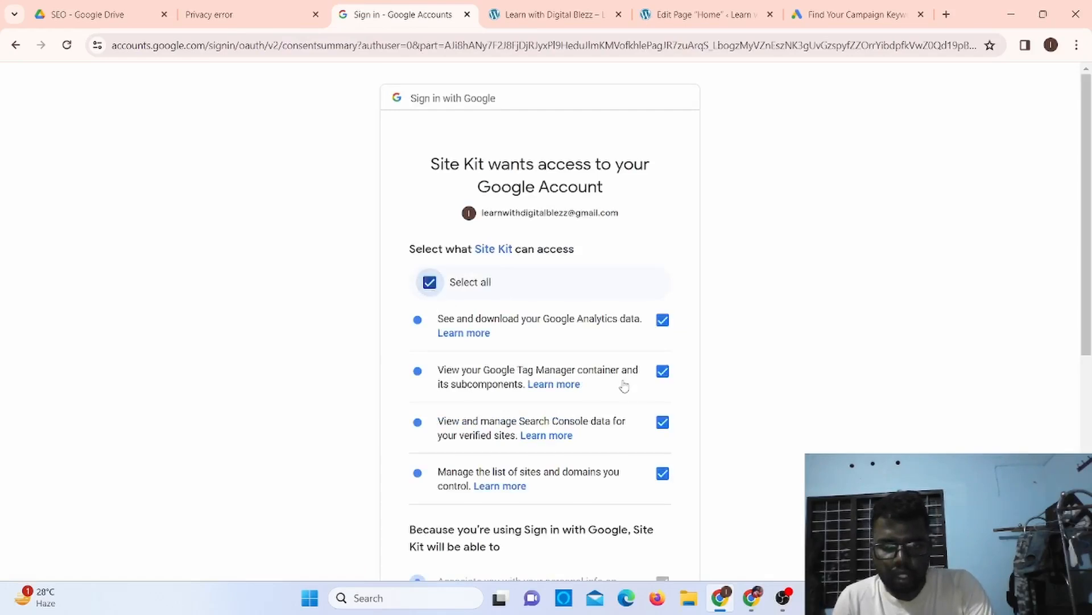
pyautogui.scroll(-1, 624, 385)
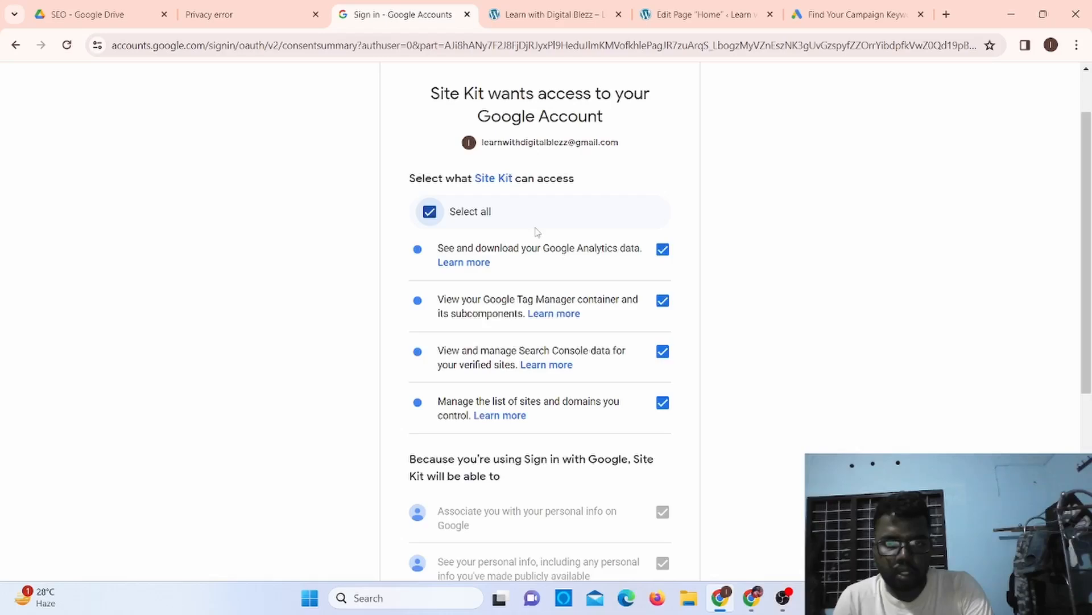
pyautogui.scroll(-1, 647, 181)
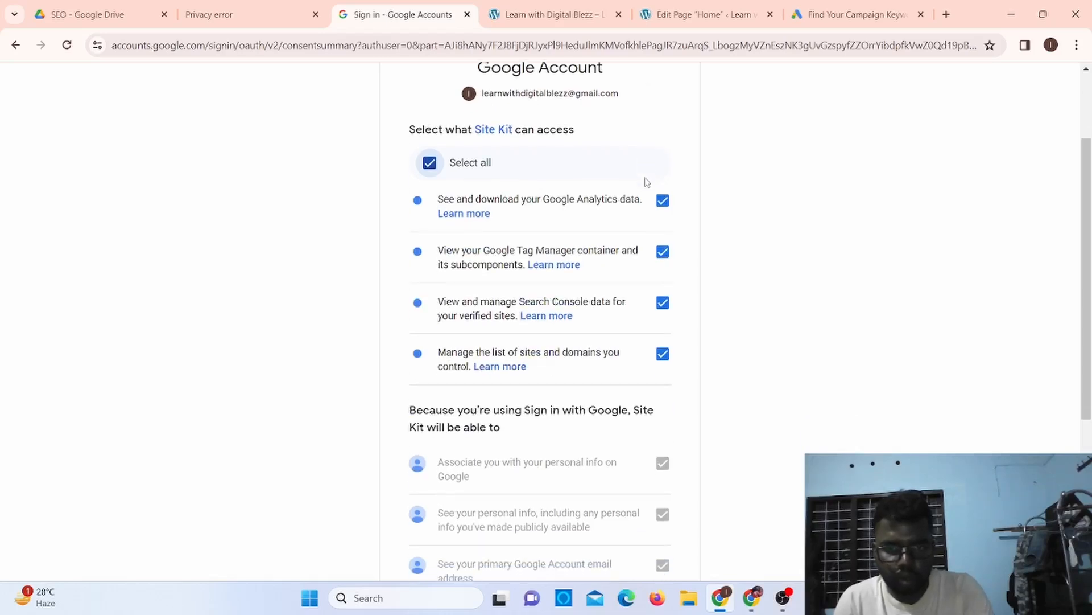
pyautogui.scroll(-5, 630, 296)
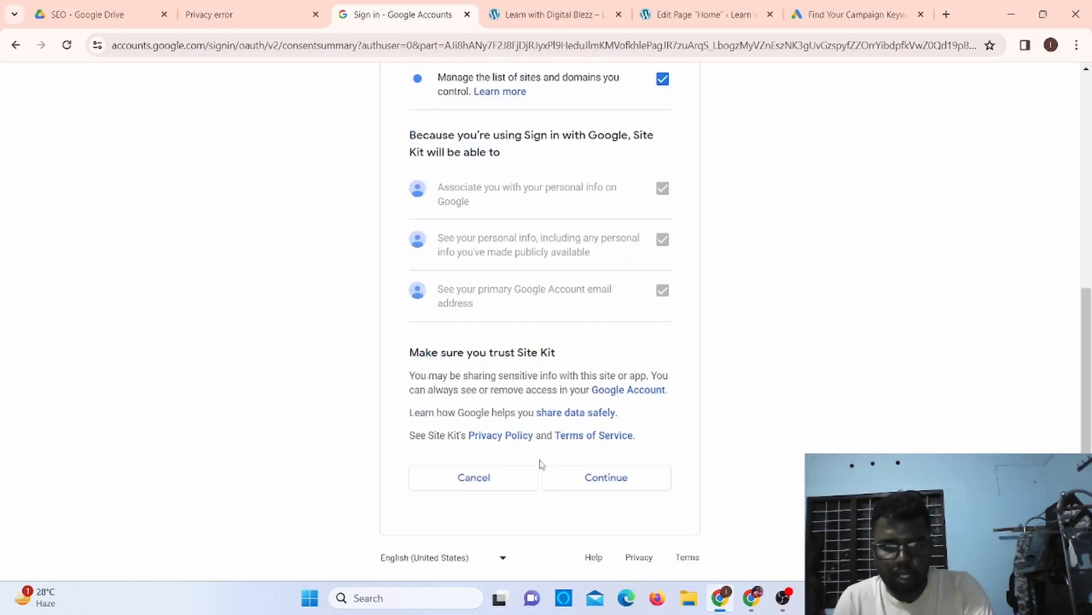
pyautogui.click(607, 491)
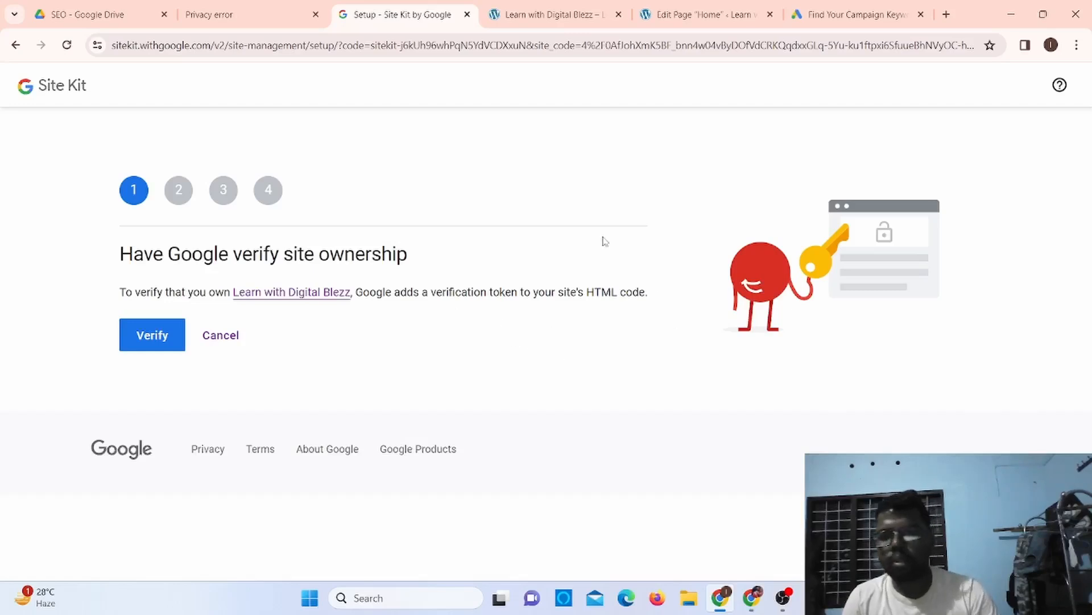
# Complete Site Kit's four setup stages covering site ownership verification, dashboard metrics, Search Console and Google Analytics.
pyautogui.click(158, 334)
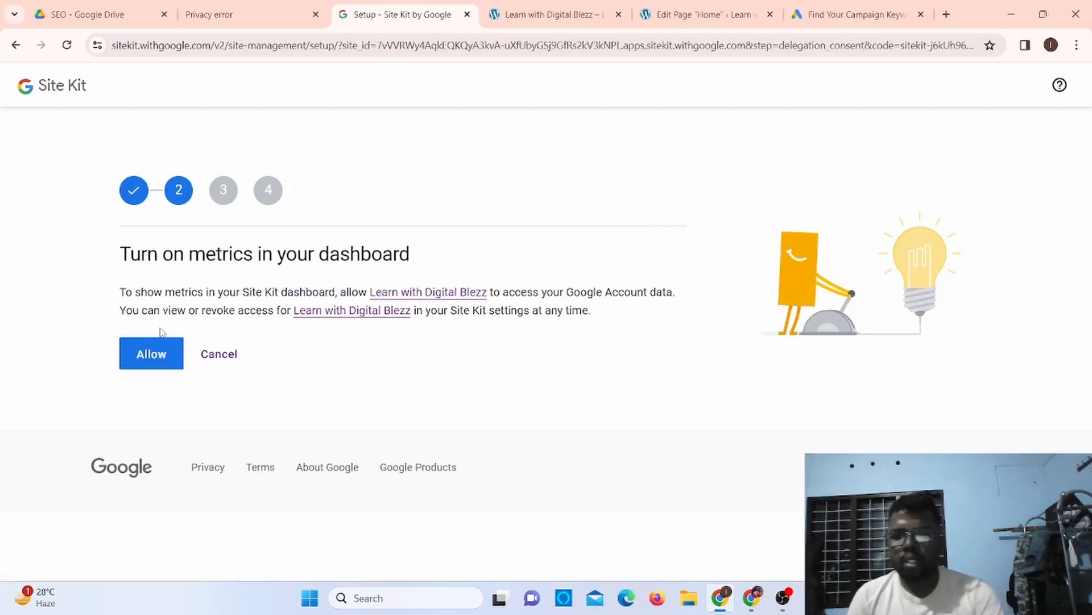
pyautogui.click(165, 367)
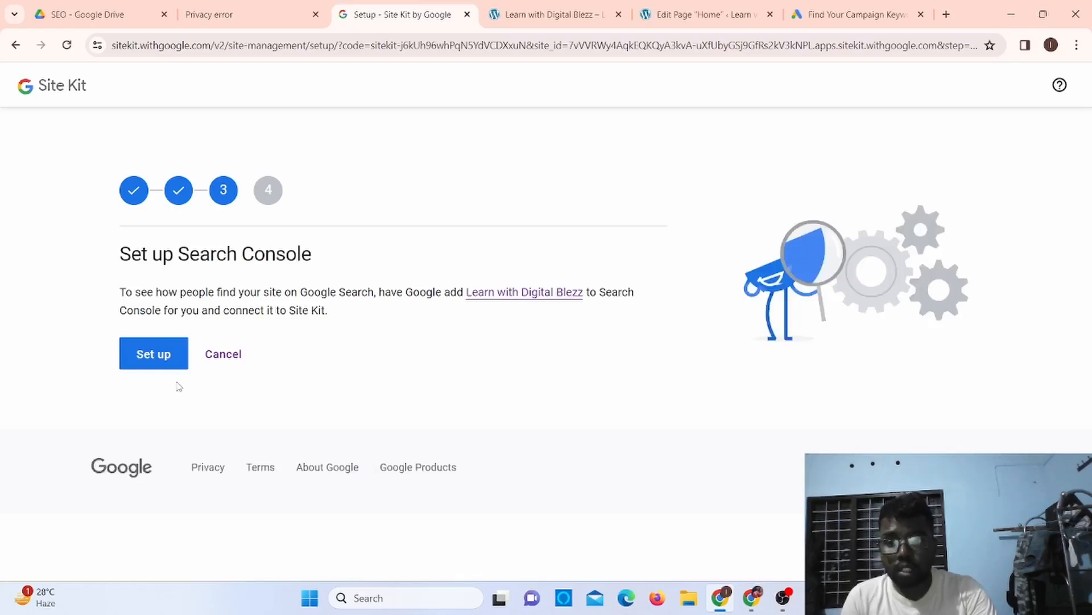
pyautogui.click(165, 366)
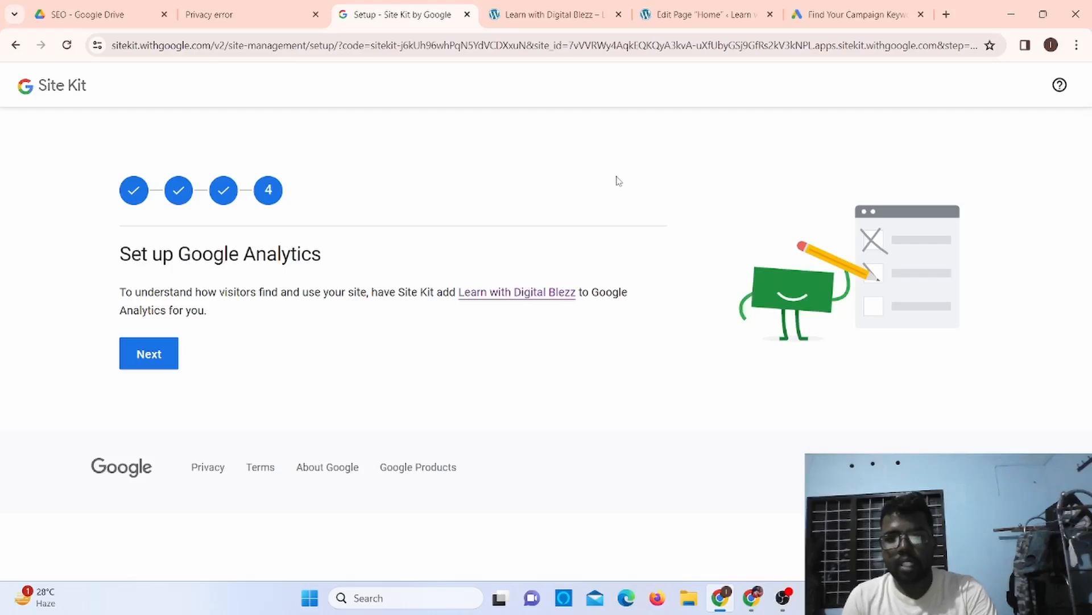
pyautogui.click(149, 354)
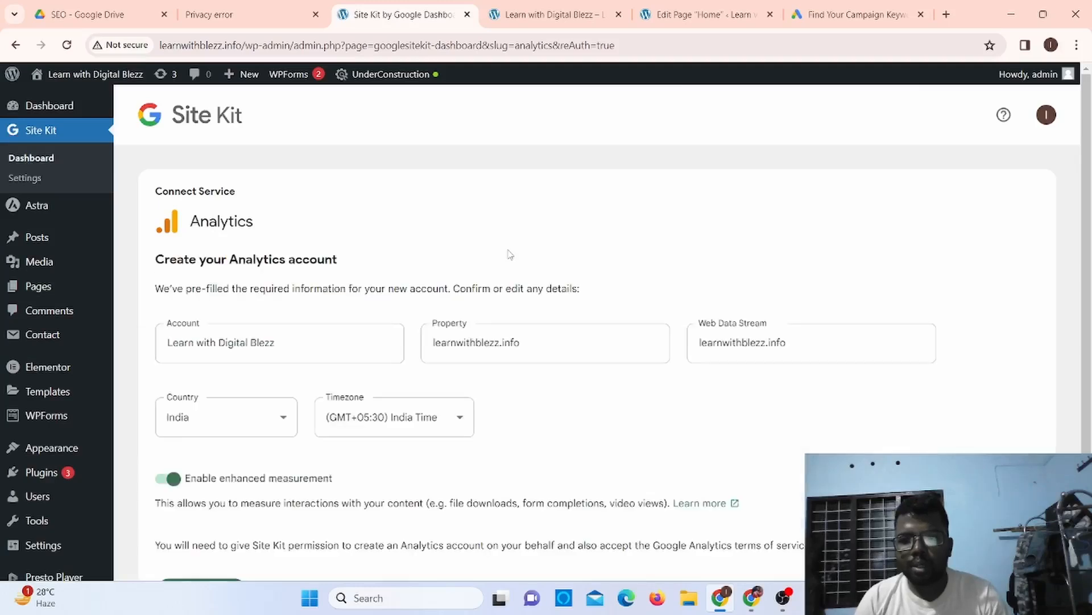
# Review the pre-filled account, property, web data stream, country, timezone and enhanced measurement details for the new Analytics account.
pyautogui.scroll(-3, 510, 255)
pyautogui.scroll(3, 511, 254)
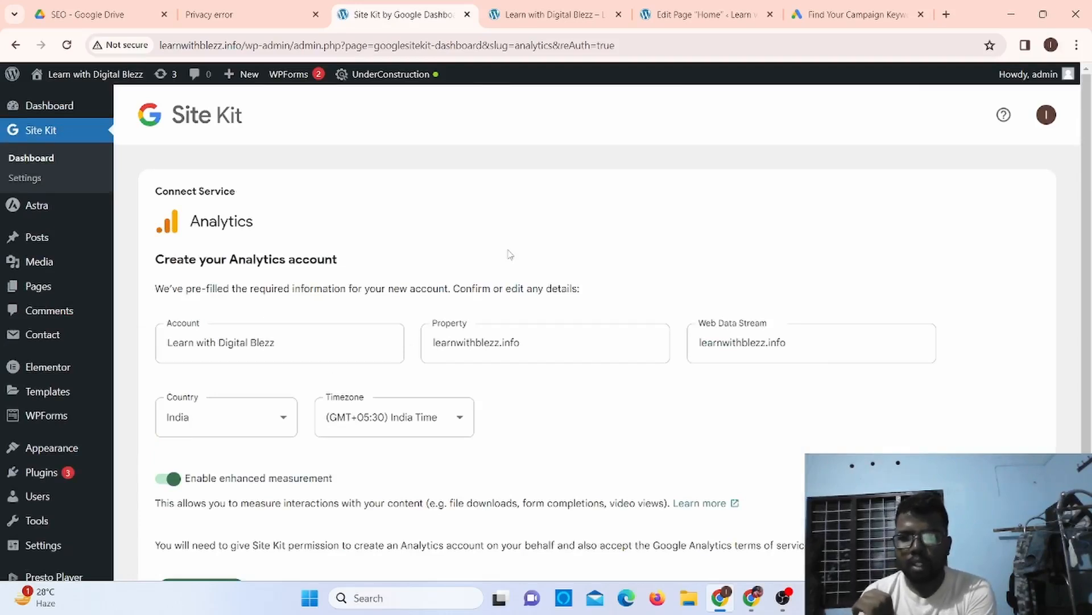
pyautogui.scroll(-2, 481, 289)
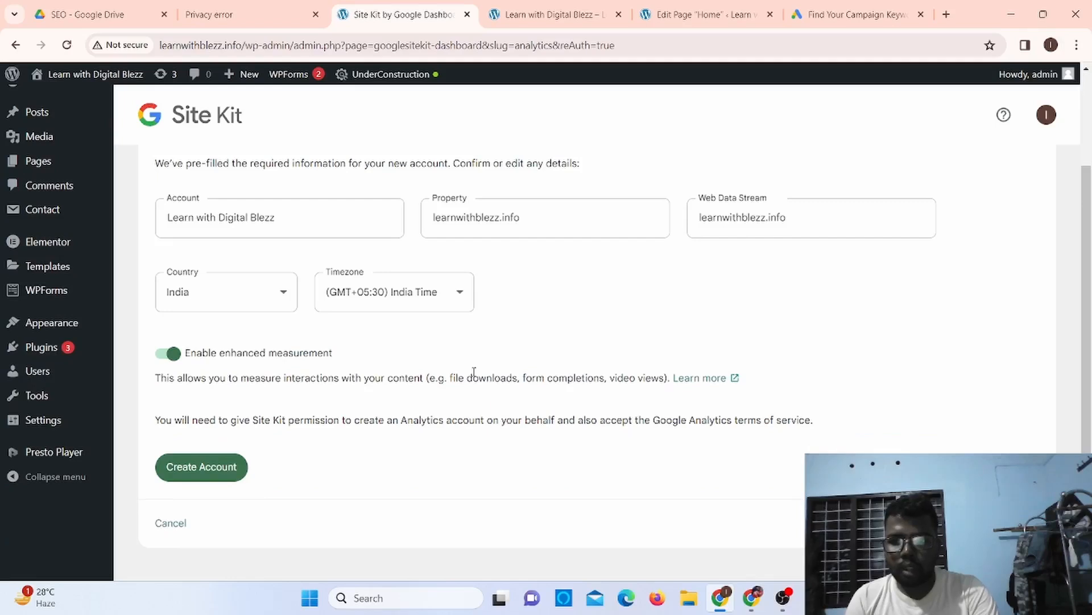
pyautogui.scroll(2, 473, 375)
pyautogui.click(300, 340)
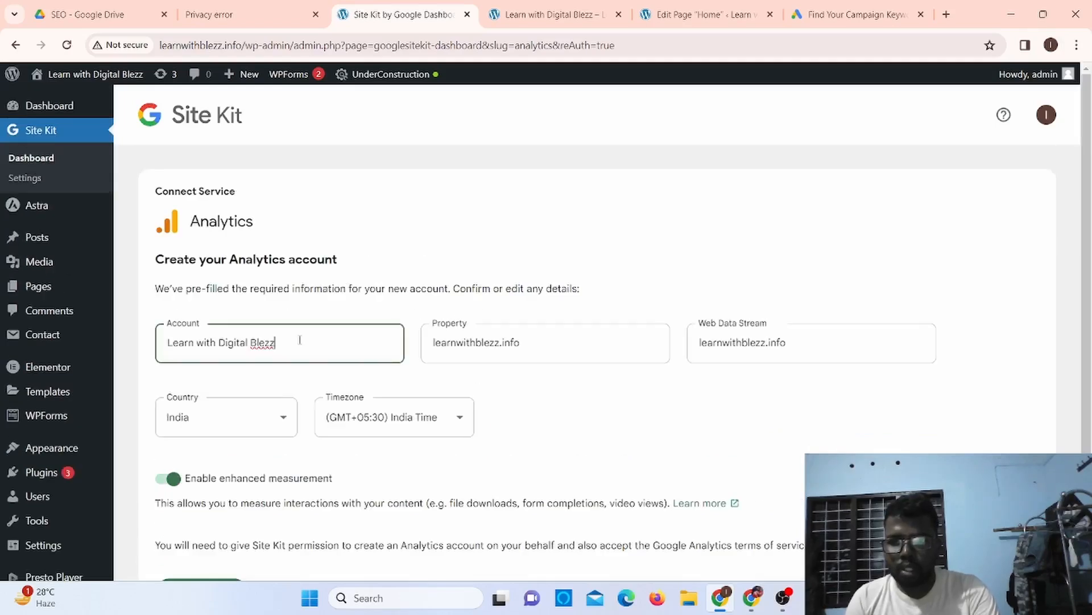
pyautogui.click(538, 353)
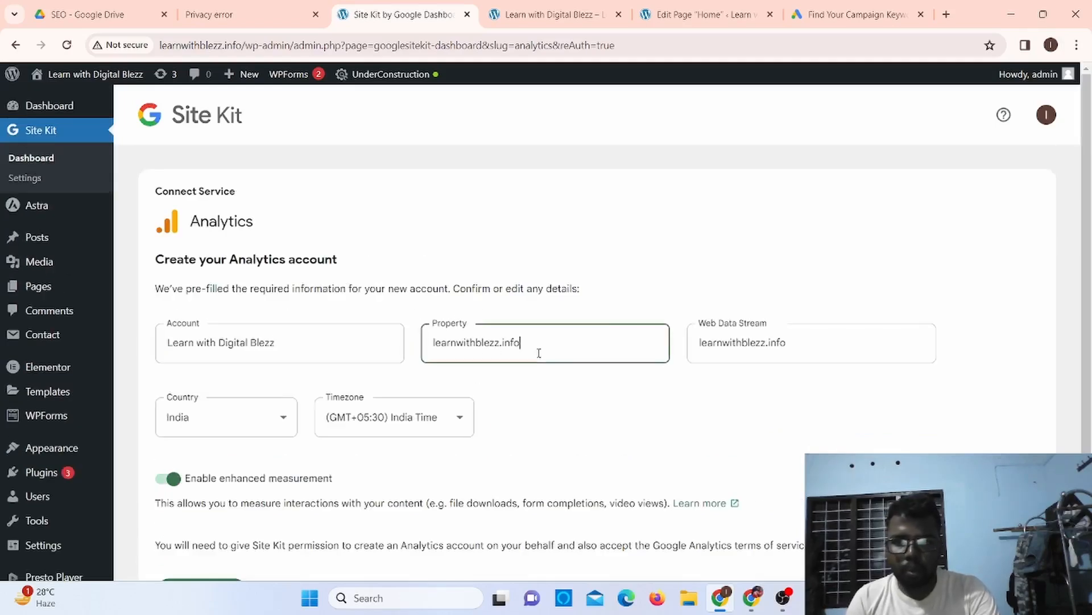
pyautogui.click(801, 343)
pyautogui.scroll(-2, 801, 343)
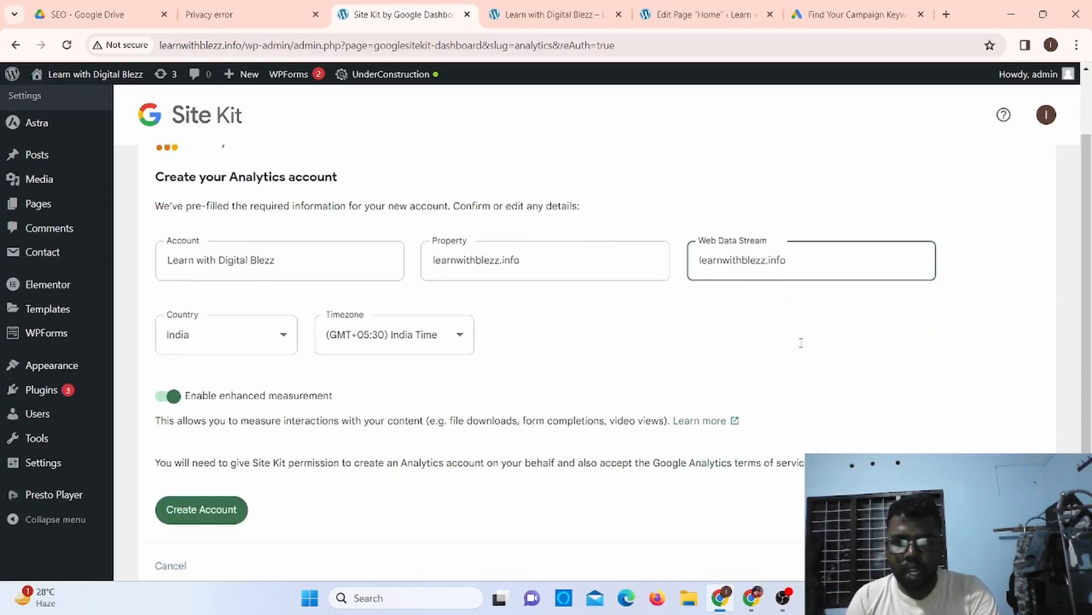
pyautogui.click(314, 234)
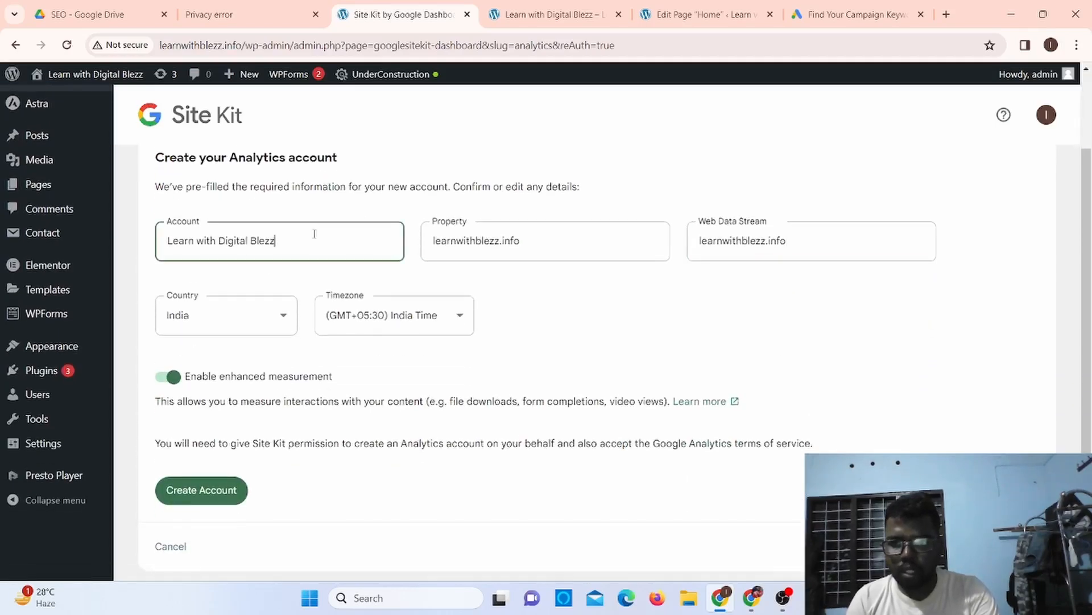
pyautogui.click(602, 250)
pyautogui.click(875, 250)
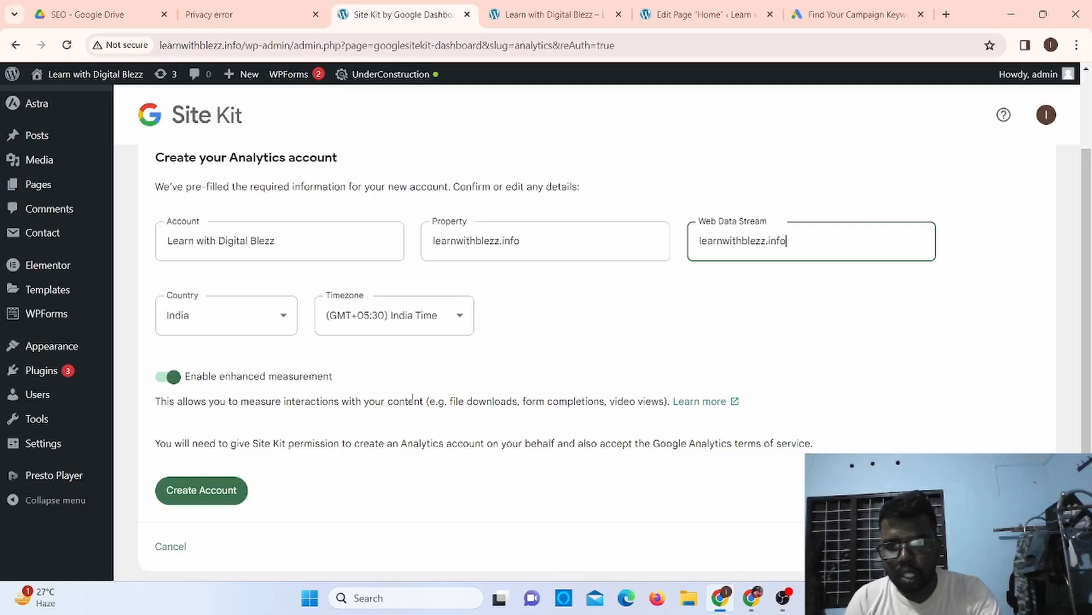
# Start creating the Analytics account with the pre-filled details, choosing the listed Google account and granting Site Kit the additional access.
pyautogui.scroll(-1, 407, 394)
pyautogui.click(197, 454)
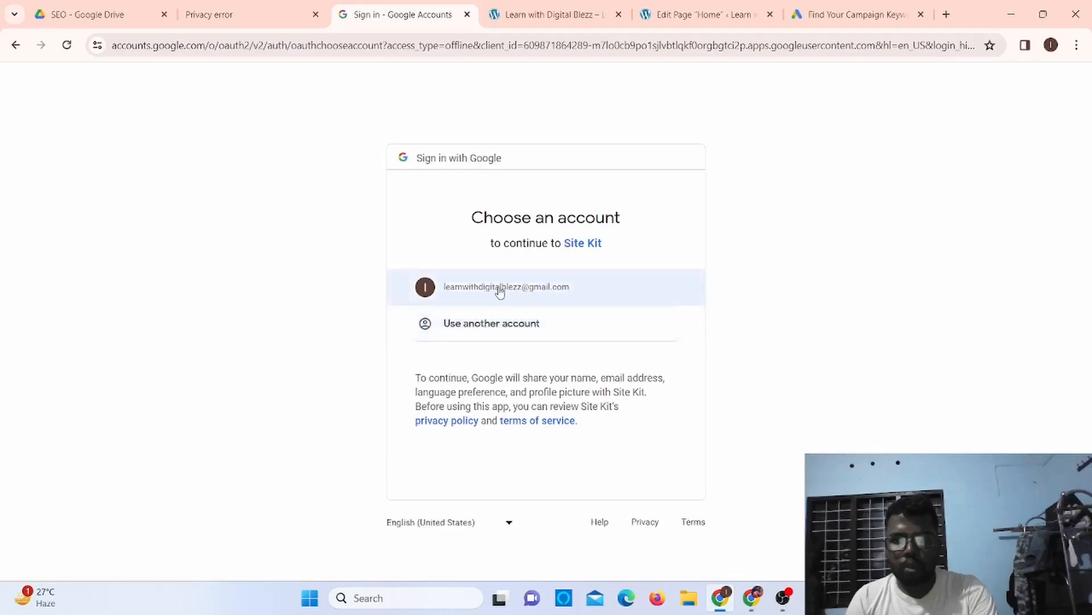
pyautogui.click(498, 292)
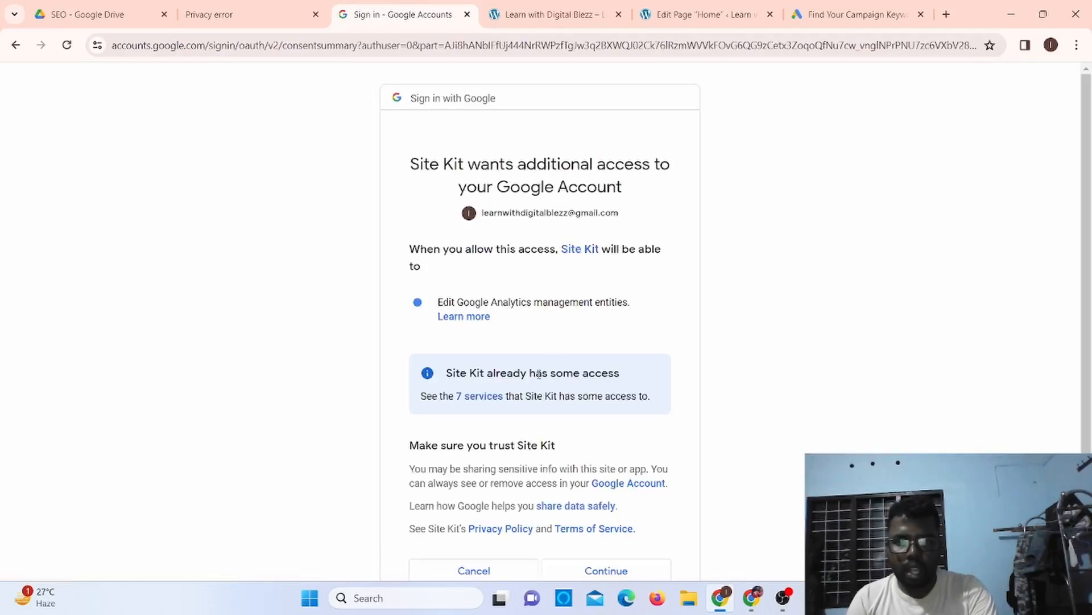
pyautogui.scroll(-2, 538, 374)
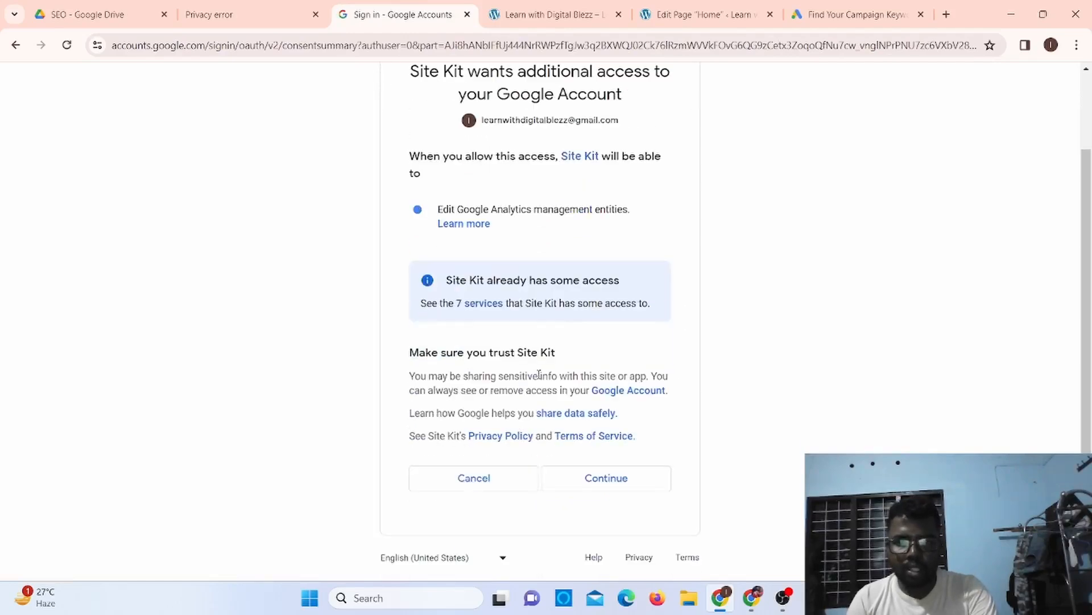
pyautogui.click(610, 482)
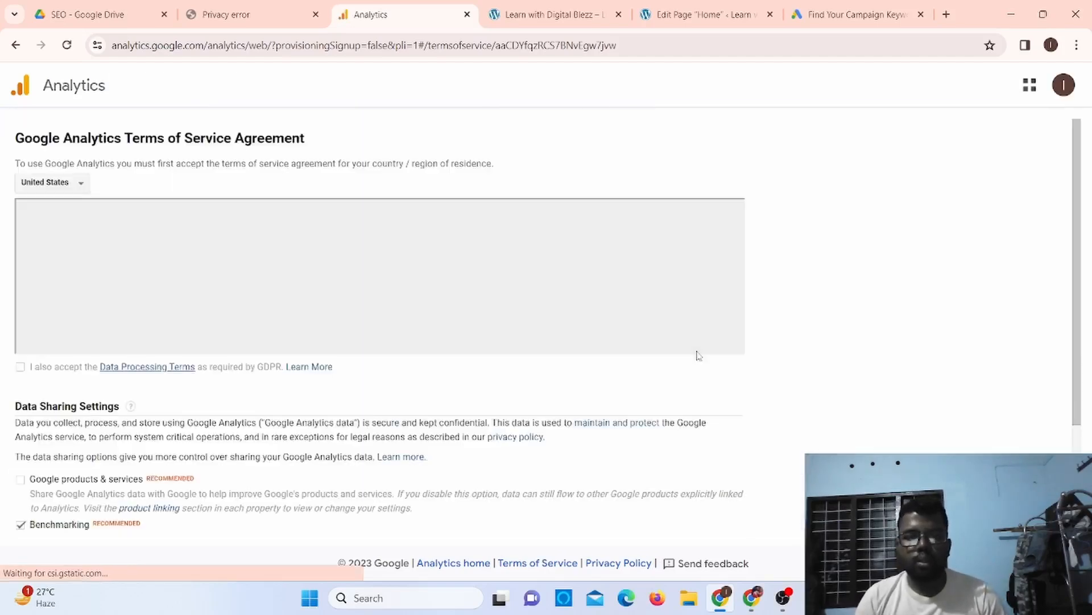
# Look through the Google Analytics Terms of Service and enable data sharing with Google products & services.
pyautogui.scroll(-3, 483, 286)
pyautogui.scroll(-10, 484, 286)
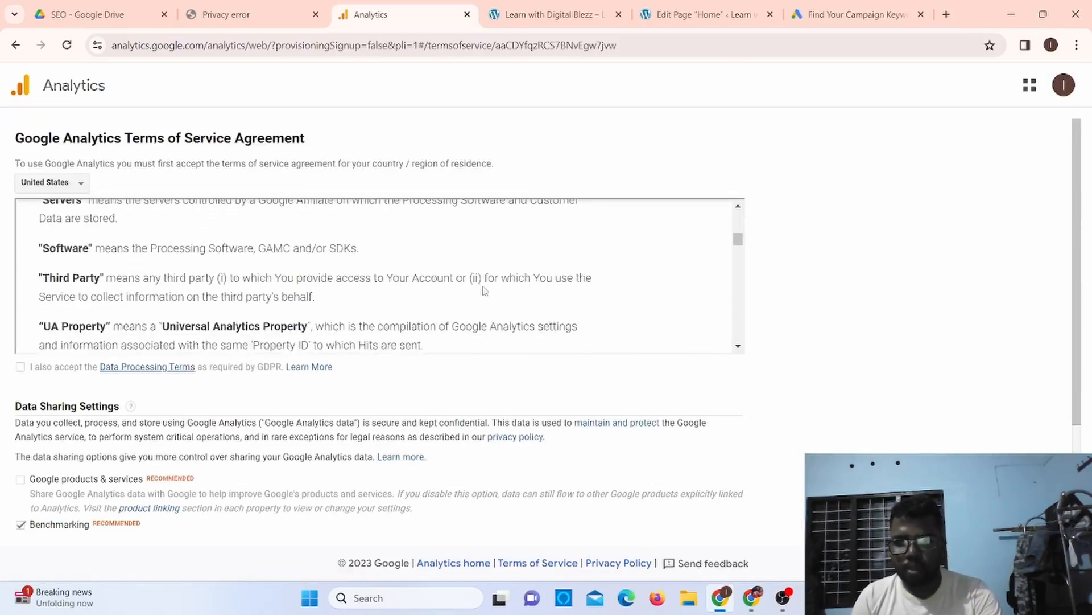
pyautogui.scroll(-15, 483, 290)
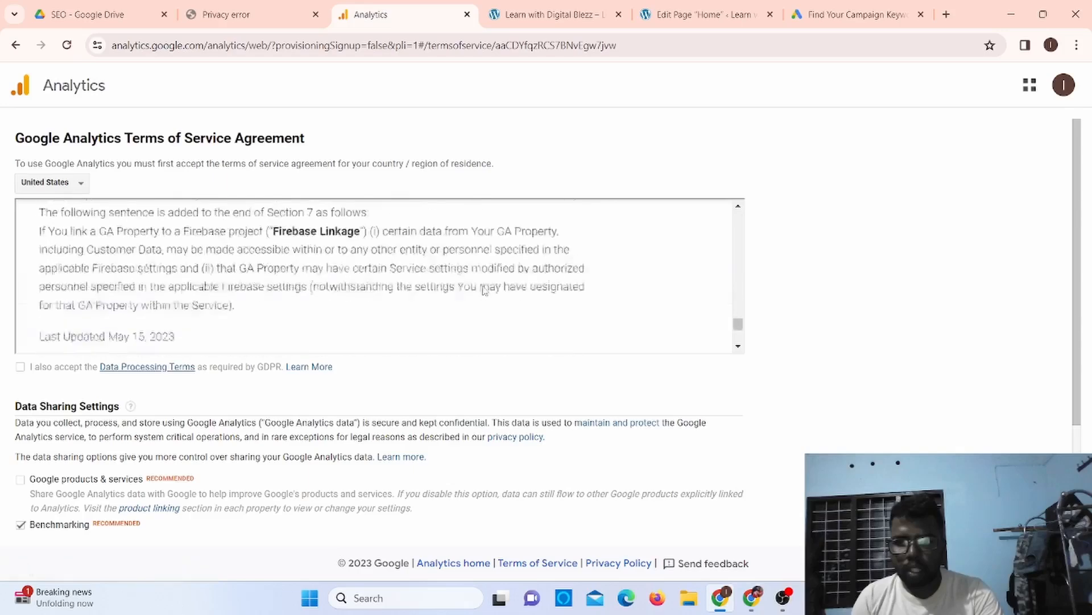
pyautogui.scroll(3, 484, 289)
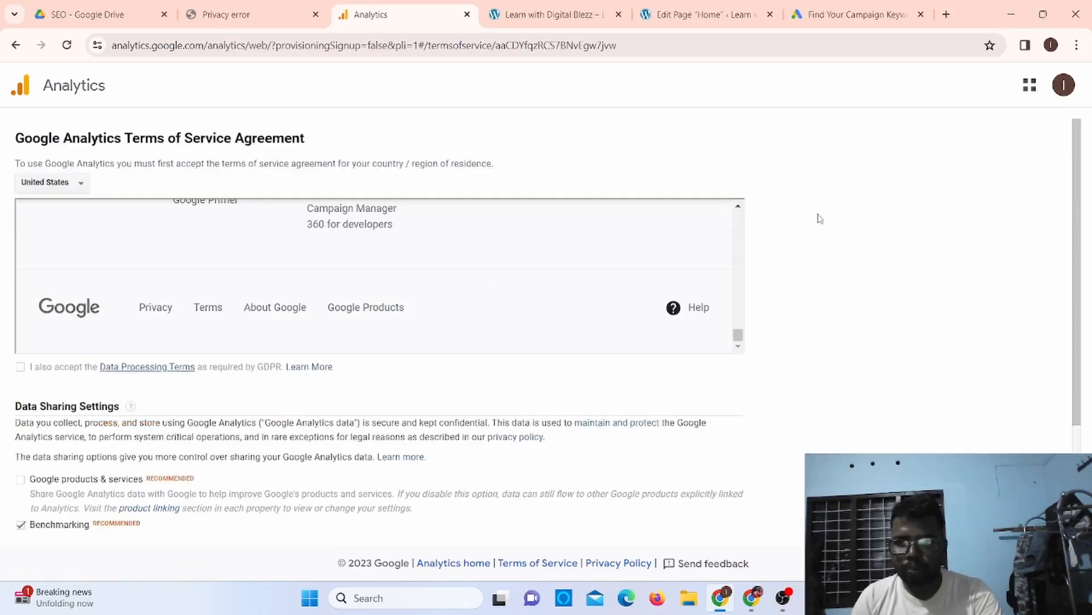
pyautogui.scroll(-3, 769, 231)
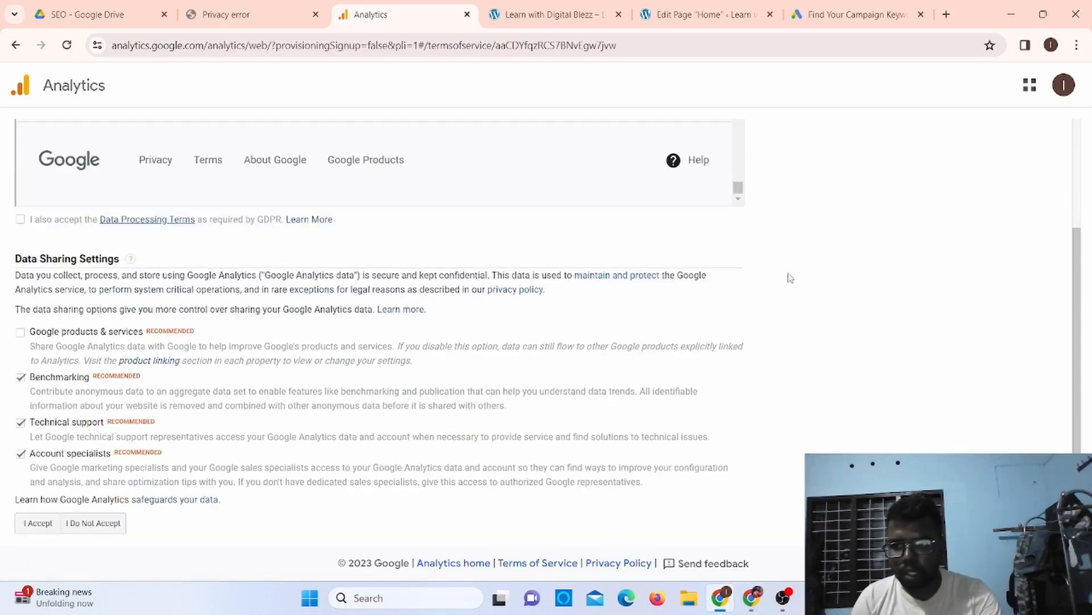
pyautogui.click(22, 336)
pyautogui.scroll(-7, 622, 339)
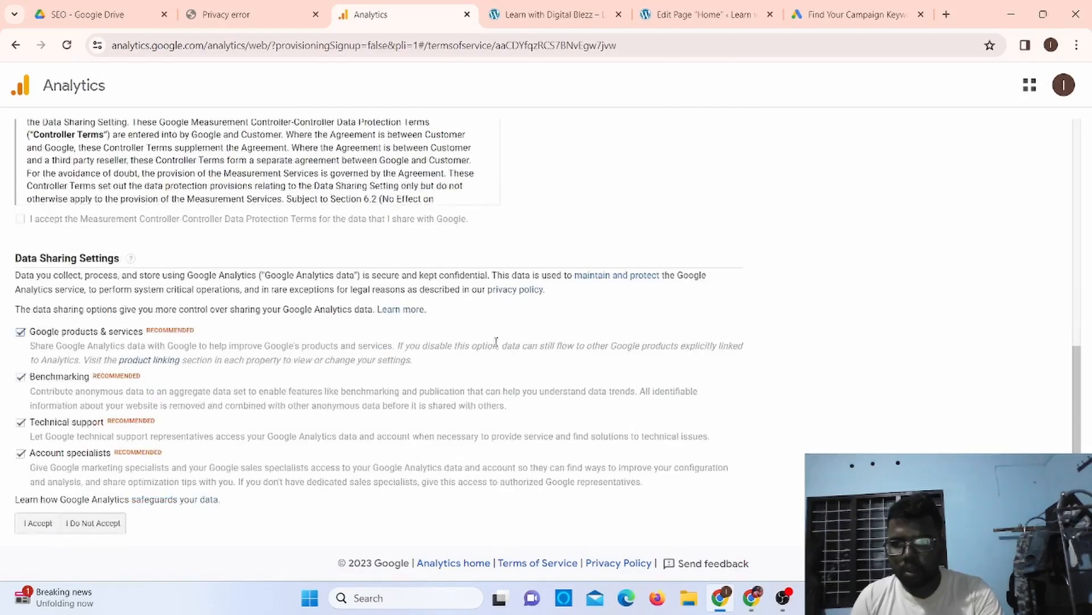
# Examine the Google Analytics Terms of Service and the additional terms applicable to data shared with Google.
pyautogui.scroll(10, 657, 185)
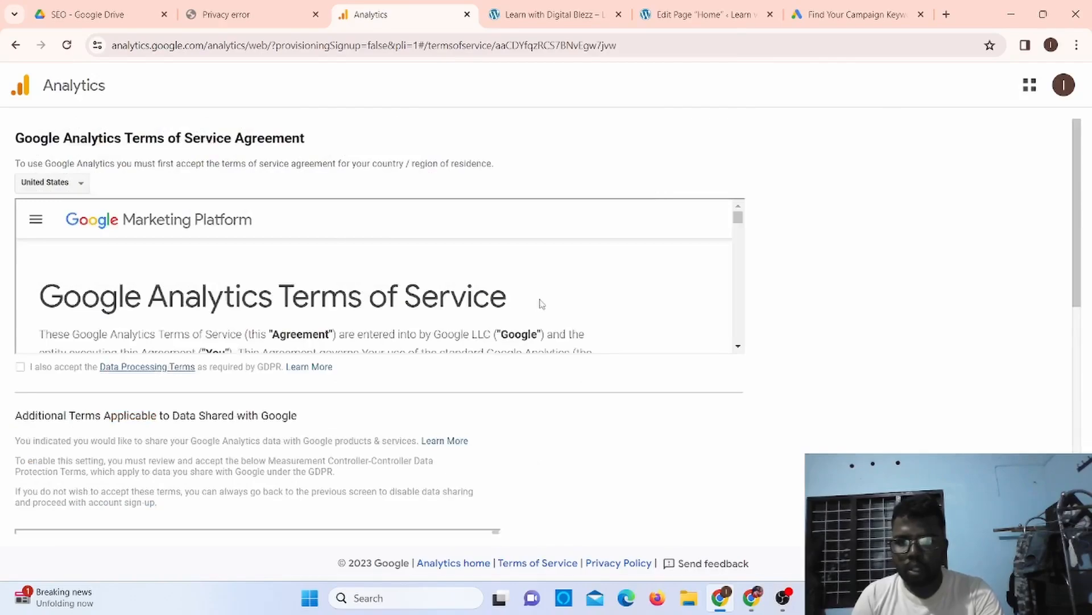
pyautogui.scroll(-15, 539, 304)
pyautogui.scroll(-20, 539, 303)
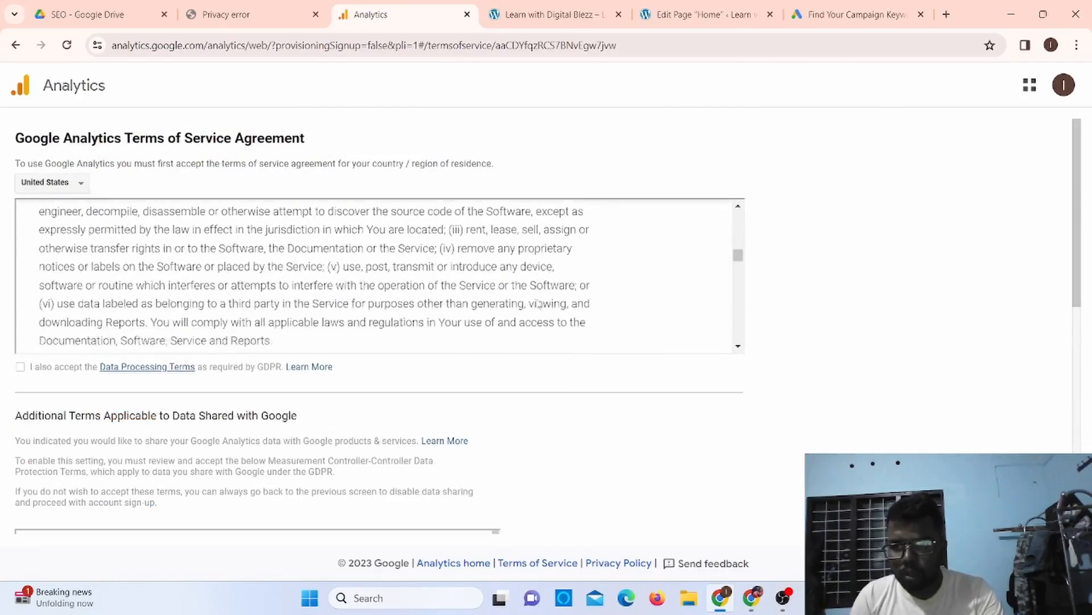
pyautogui.scroll(-20, 538, 300)
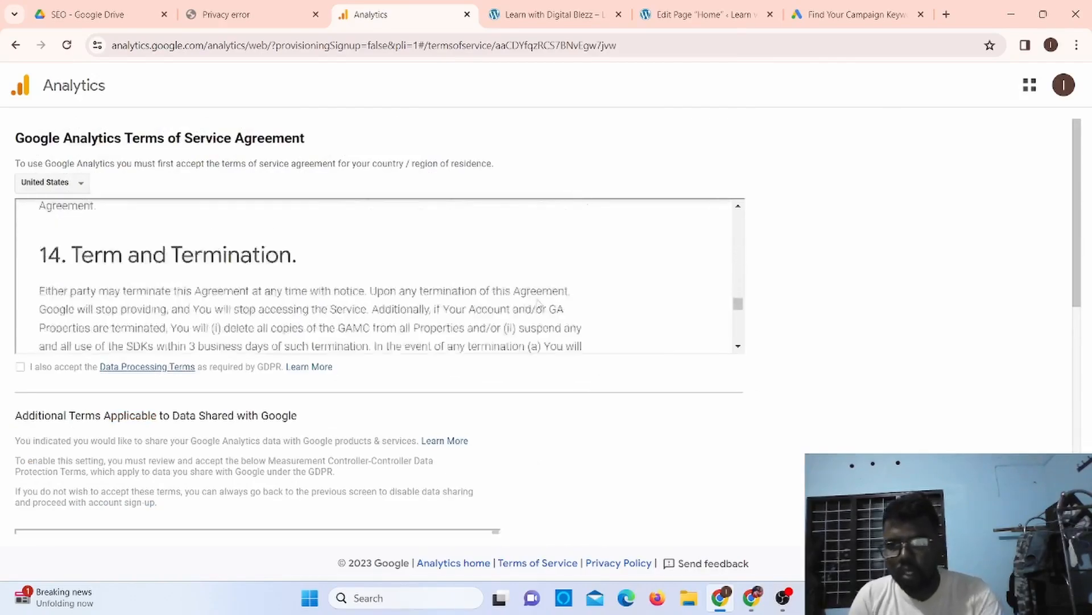
pyautogui.scroll(-3, 539, 304)
pyautogui.scroll(6, 538, 304)
pyautogui.scroll(-2, 539, 304)
pyautogui.scroll(-10, 539, 303)
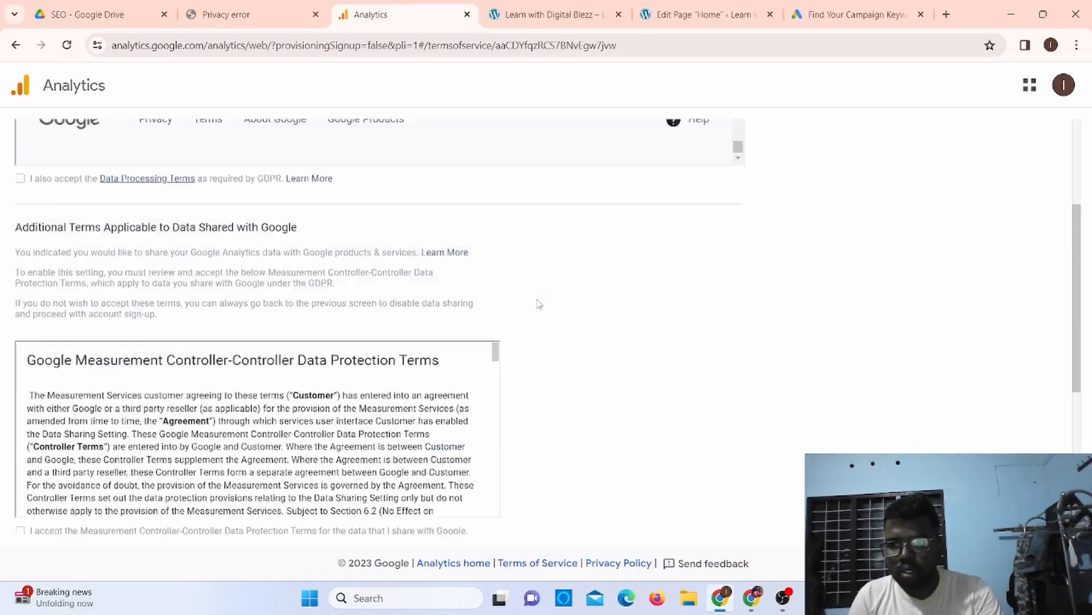
pyautogui.scroll(10, 541, 369)
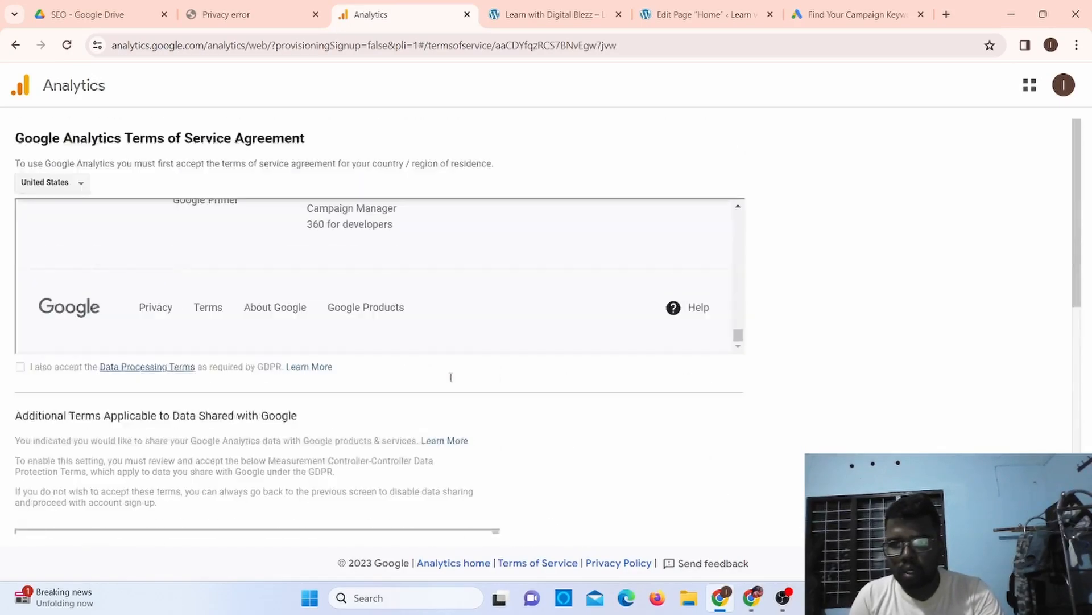
# Set the country of residence for the Terms of Service agreement to India.
pyautogui.click(80, 188)
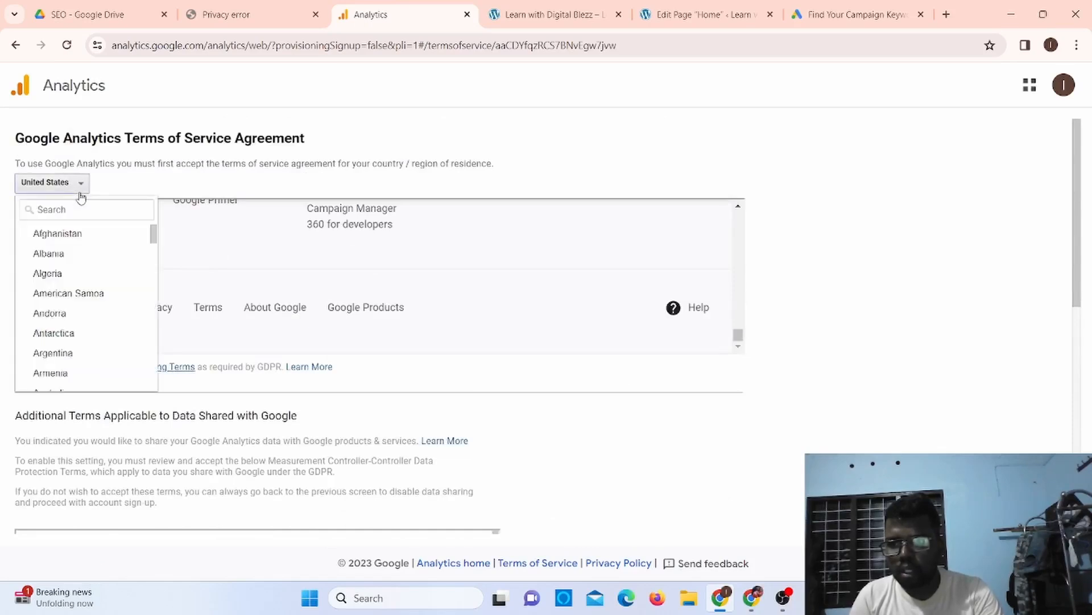
pyautogui.write('INDIA')
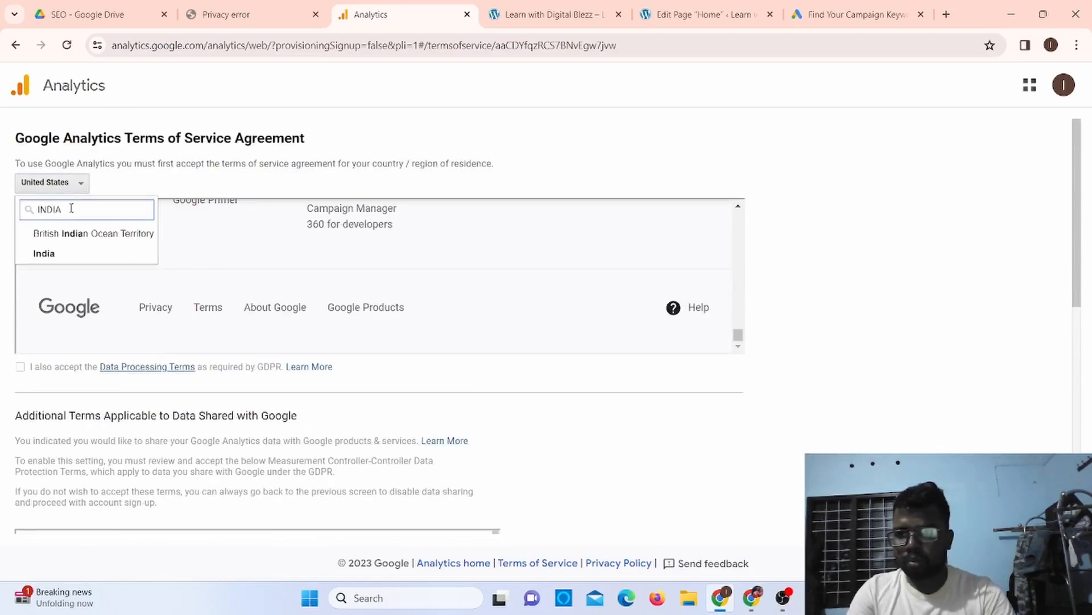
pyautogui.click(44, 254)
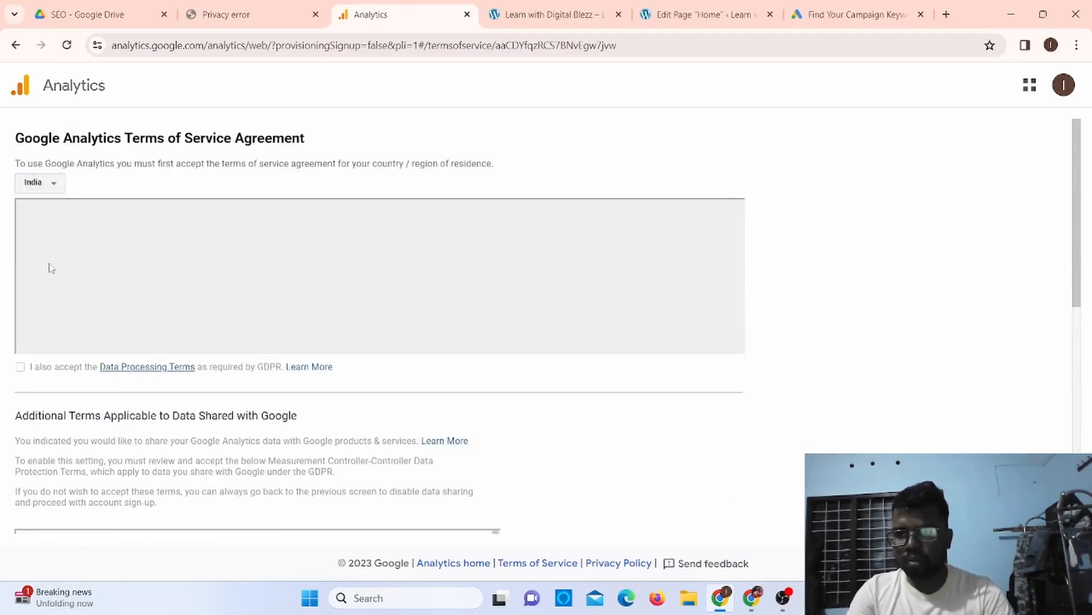
# Accept the Measurement Controller-Controller Data Protection Terms and the Google Analytics Terms of Service Agreement.
pyautogui.scroll(-20, 686, 350)
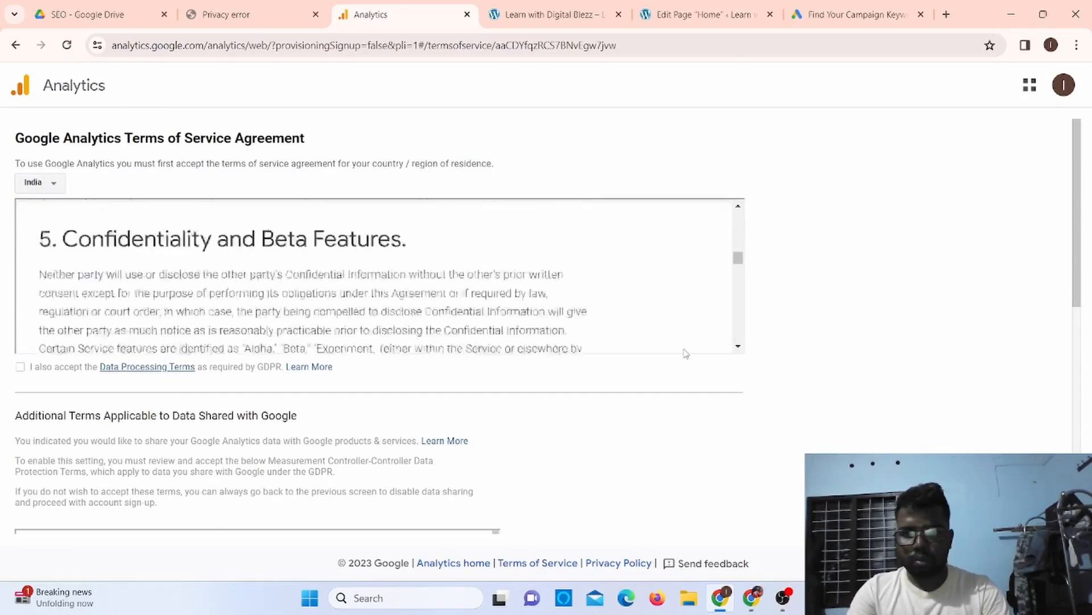
pyautogui.scroll(-10, 685, 353)
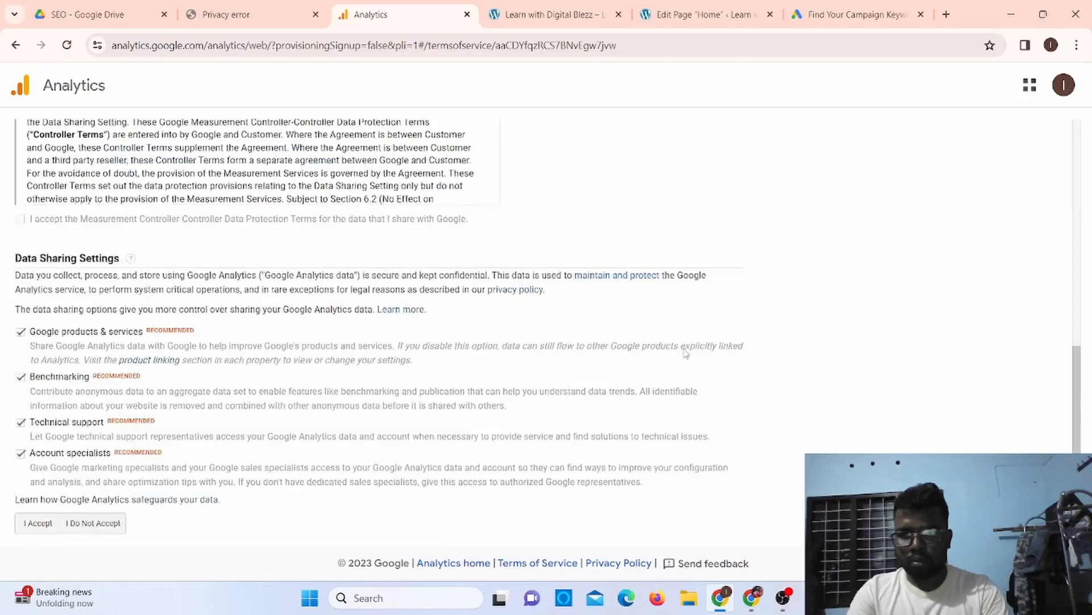
pyautogui.click(38, 524)
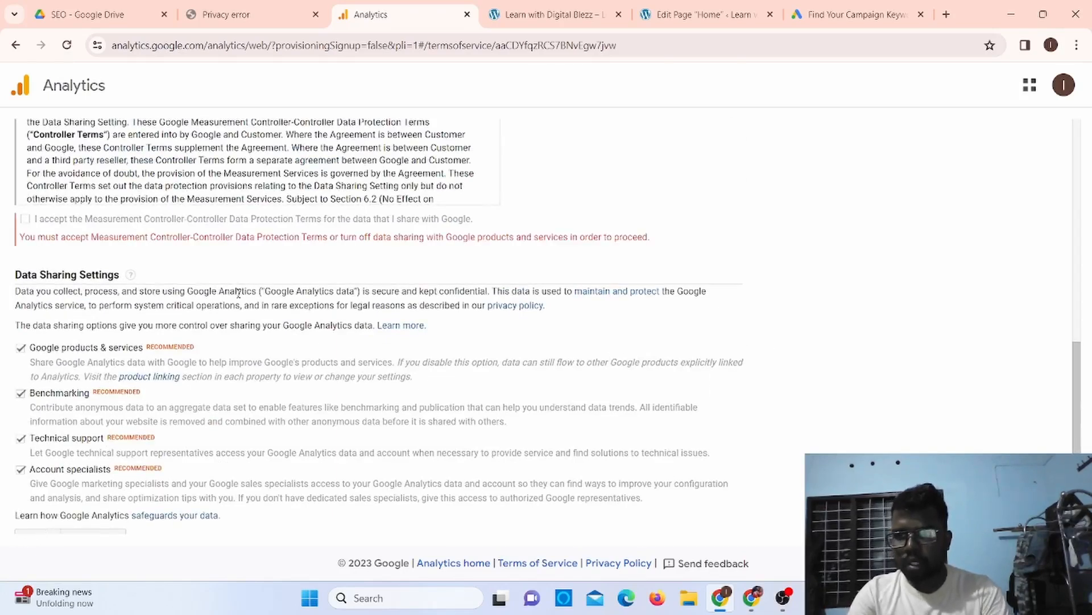
pyautogui.scroll(-1, 238, 293)
pyautogui.click(32, 528)
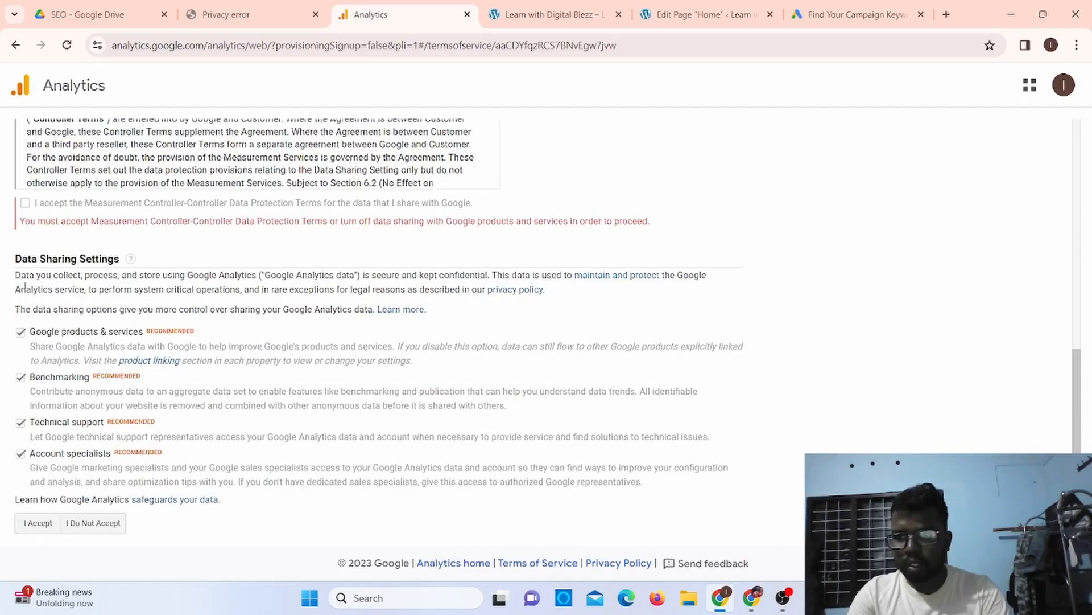
pyautogui.click(25, 203)
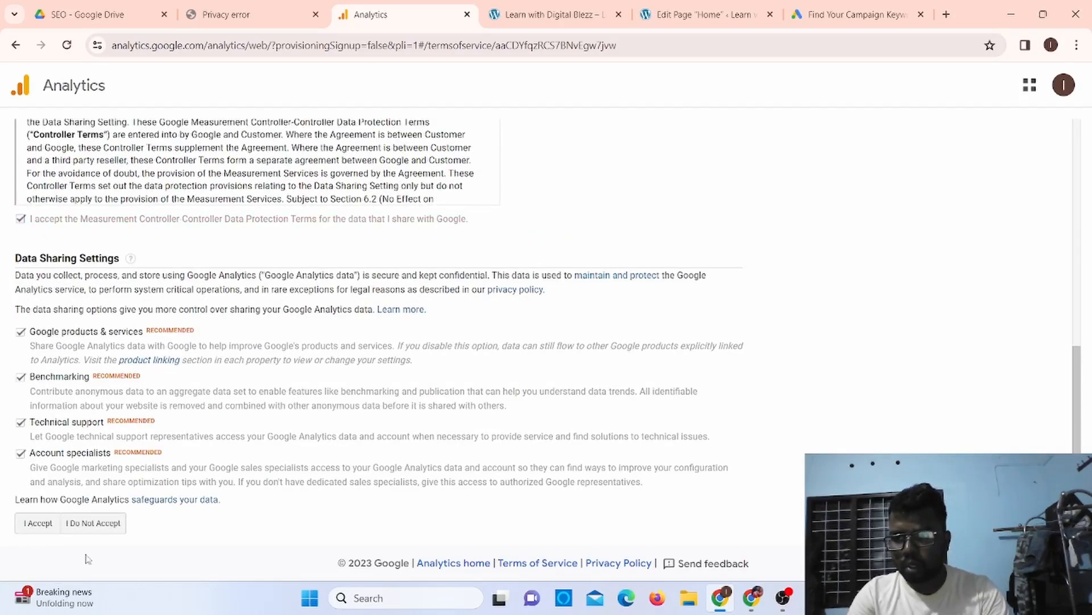
pyautogui.click(37, 522)
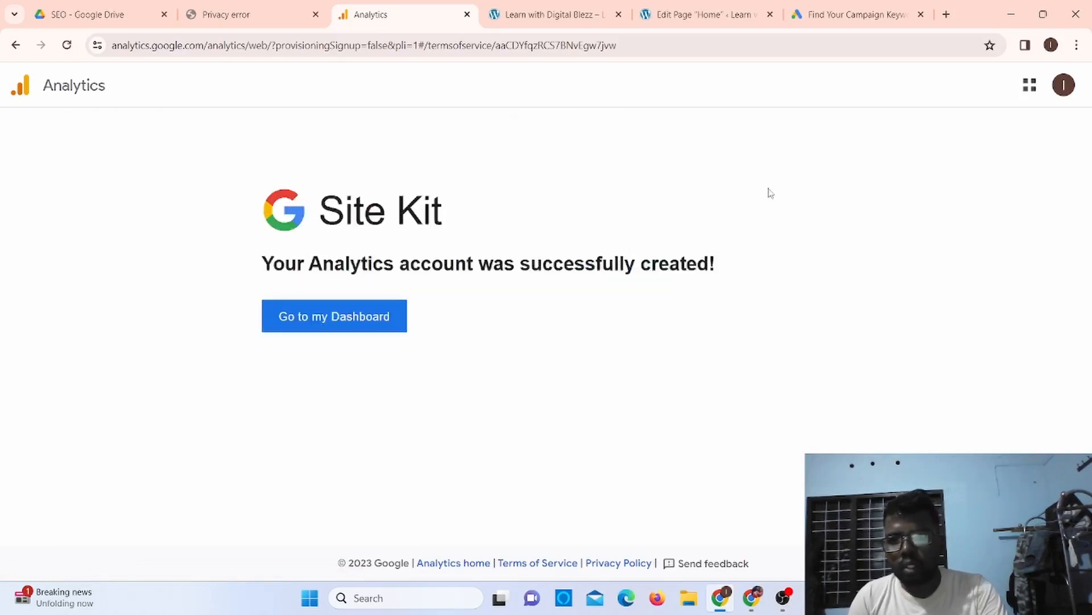
# Return to the Site Kit dashboard and look over its visitor and search traffic sections.
pyautogui.click(334, 316)
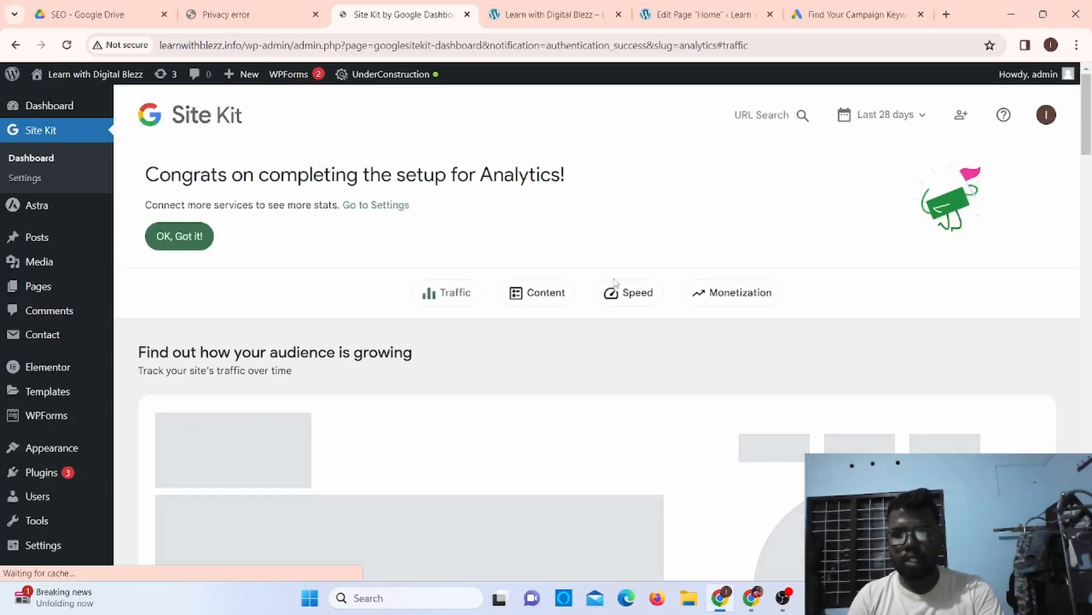
pyautogui.scroll(-2, 614, 281)
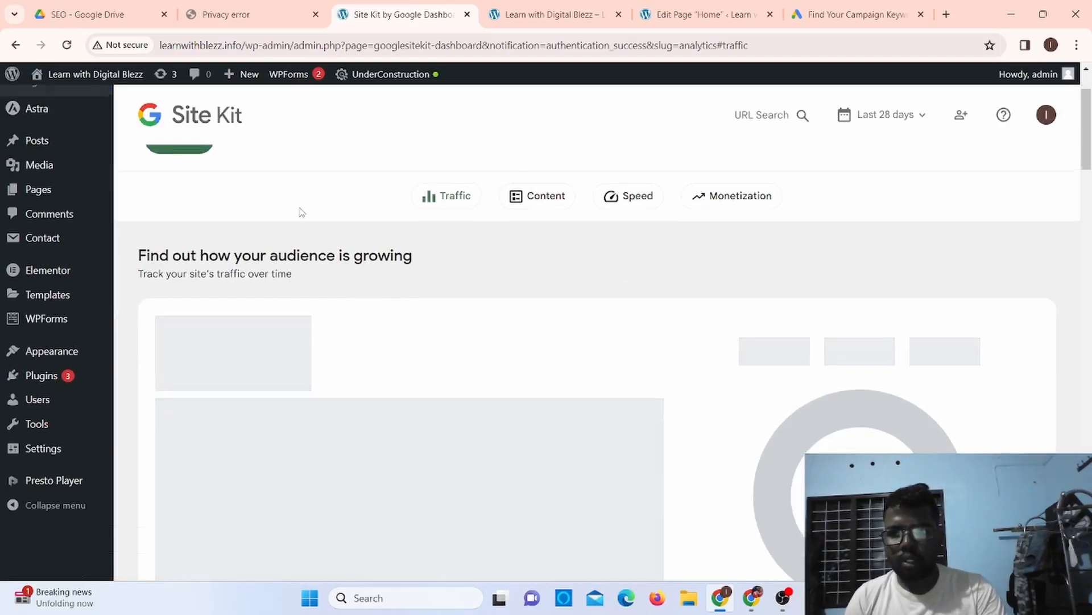
pyautogui.scroll(2, 341, 245)
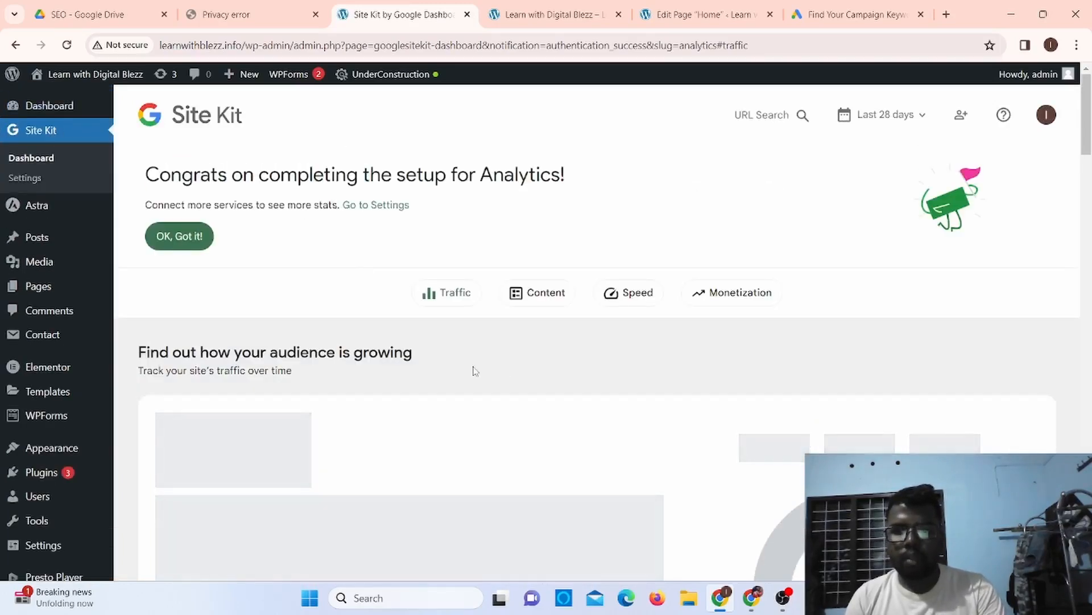
pyautogui.scroll(-3, 393, 414)
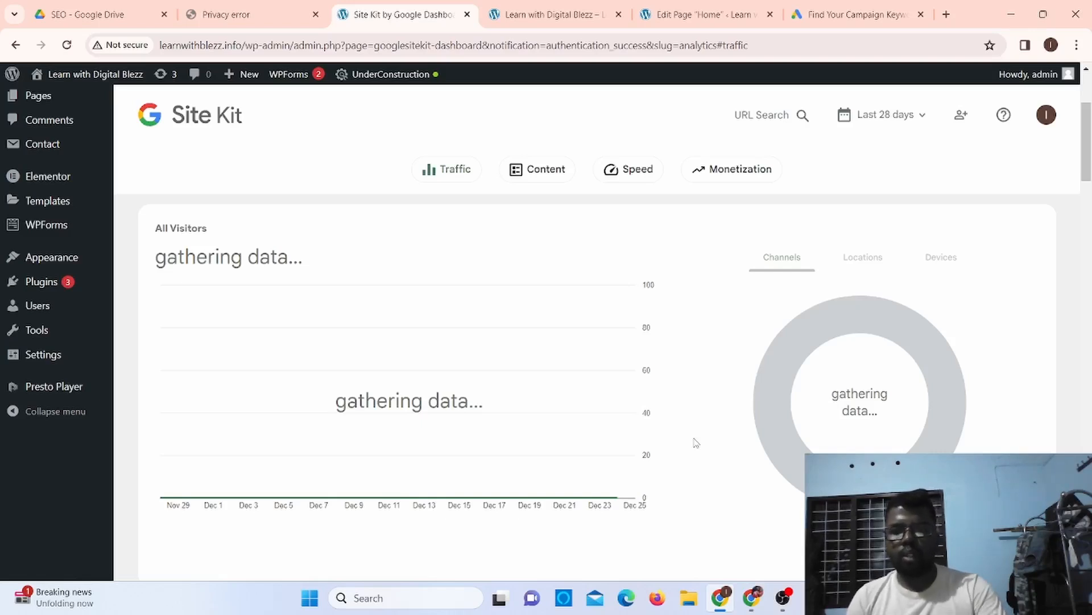
pyautogui.scroll(-10, 710, 395)
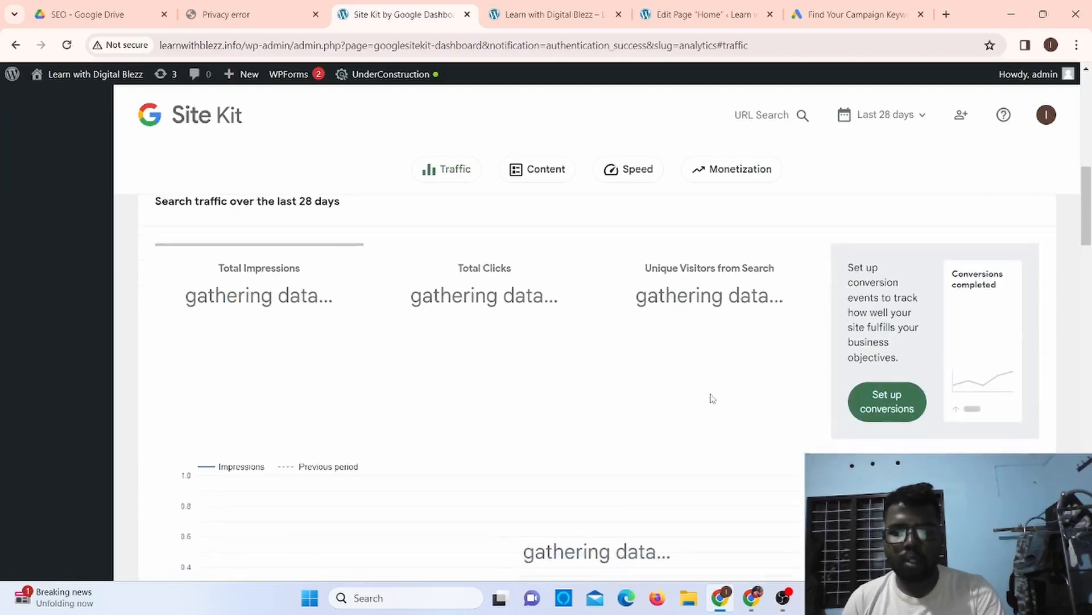
# Examine the visitor traffic, search traffic and content performance sections of the Site Kit dashboard.
pyautogui.scroll(5, 713, 399)
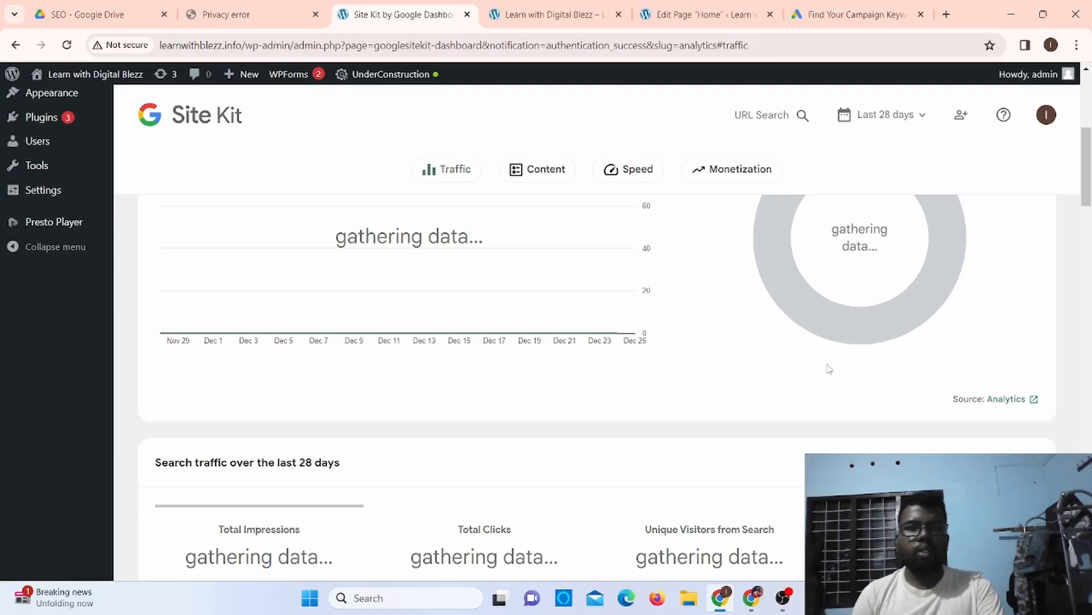
pyautogui.scroll(5, 829, 368)
pyautogui.scroll(-8, 829, 369)
pyautogui.scroll(-5, 829, 369)
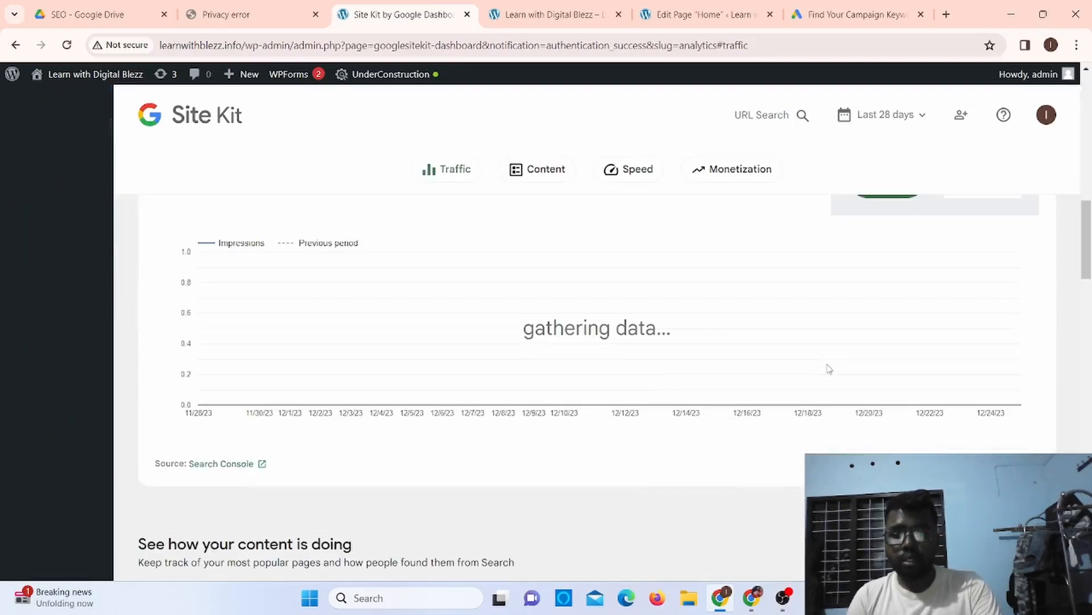
pyautogui.scroll(5, 829, 368)
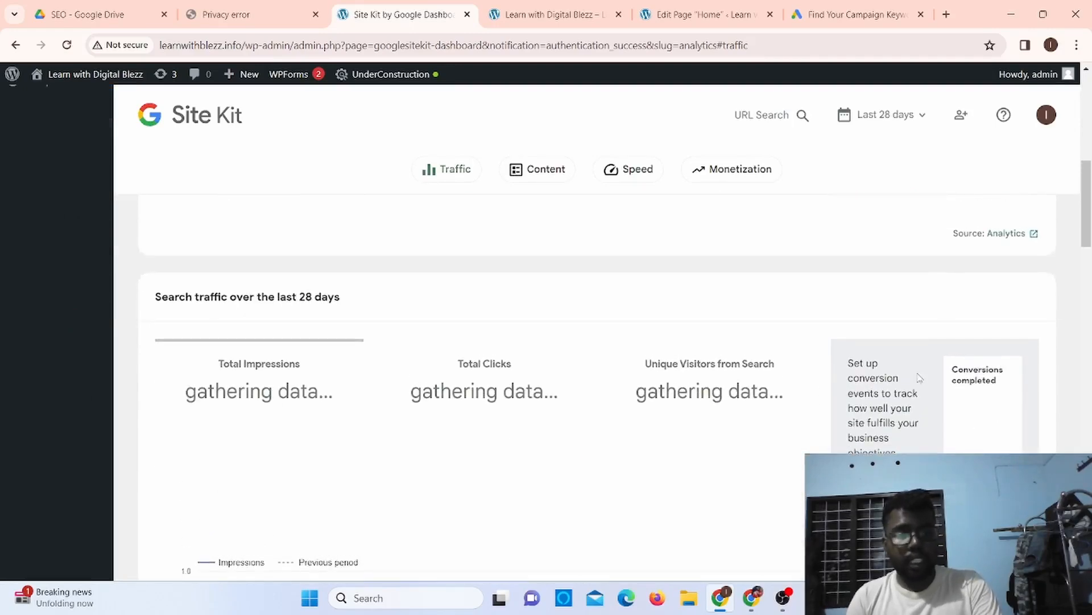
pyautogui.scroll(-3, 915, 374)
pyautogui.scroll(-9, 915, 374)
pyautogui.scroll(4, 915, 375)
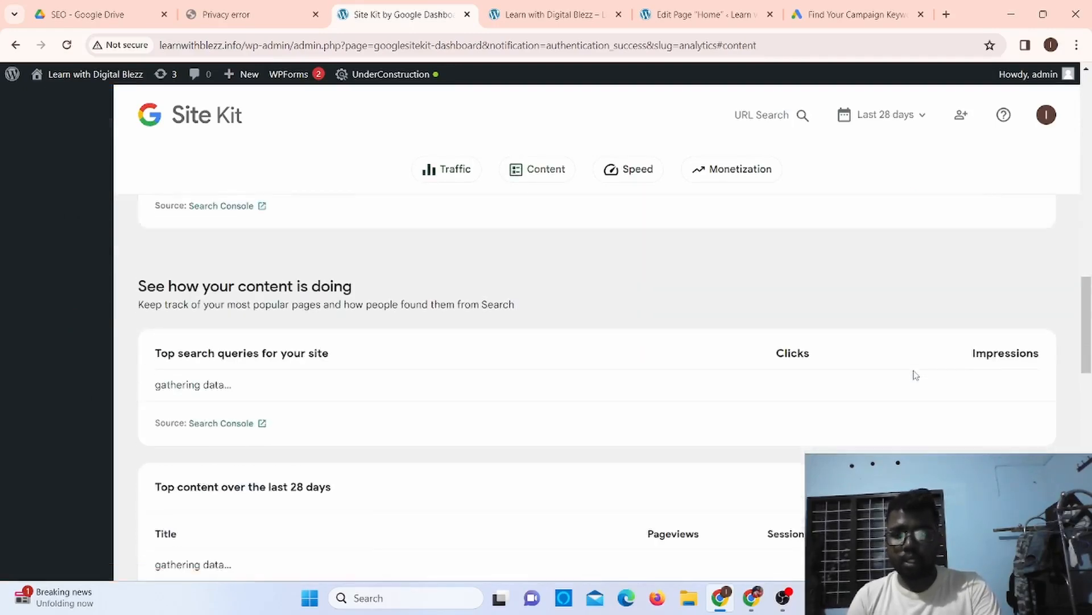
pyautogui.scroll(10, 915, 374)
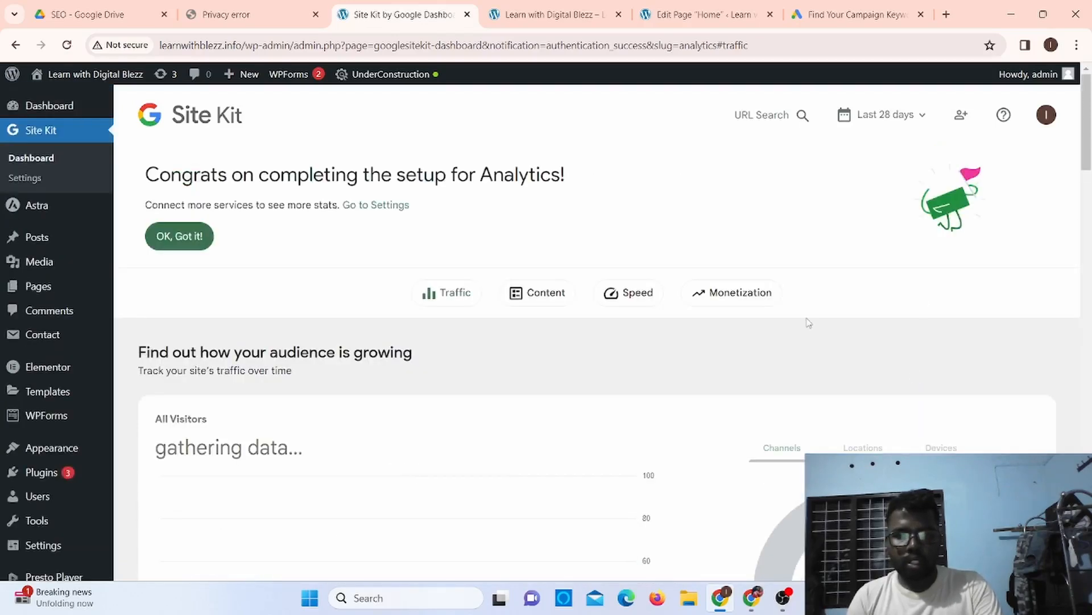
# Open the Search Console performance report from the dashboard's search traffic section and dismiss its welcome message and introductory tip.
pyautogui.scroll(-1, 848, 333)
pyautogui.scroll(-5, 849, 333)
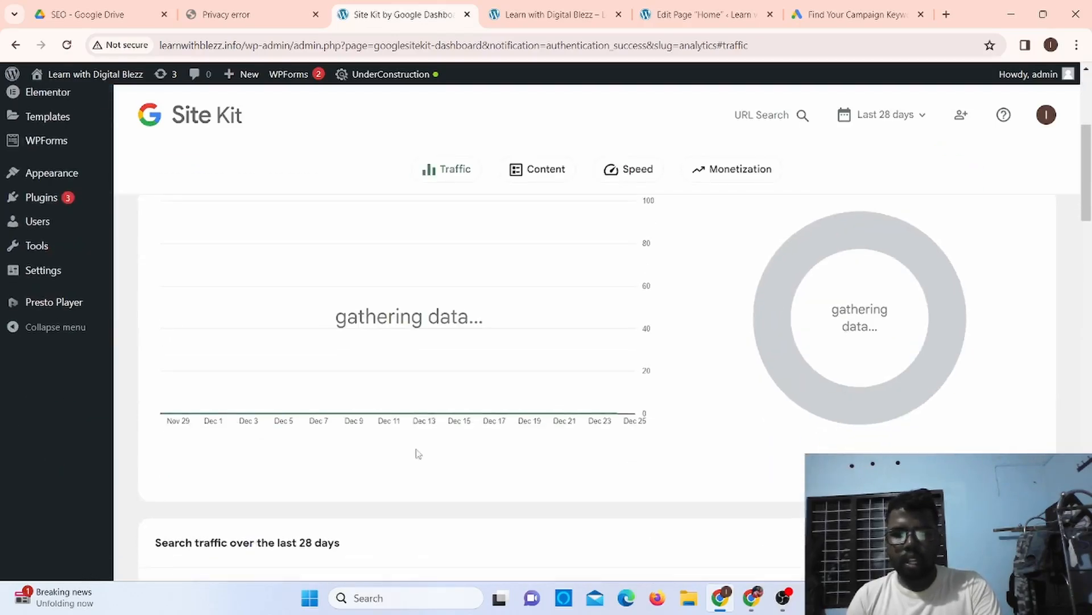
pyautogui.scroll(-5, 734, 393)
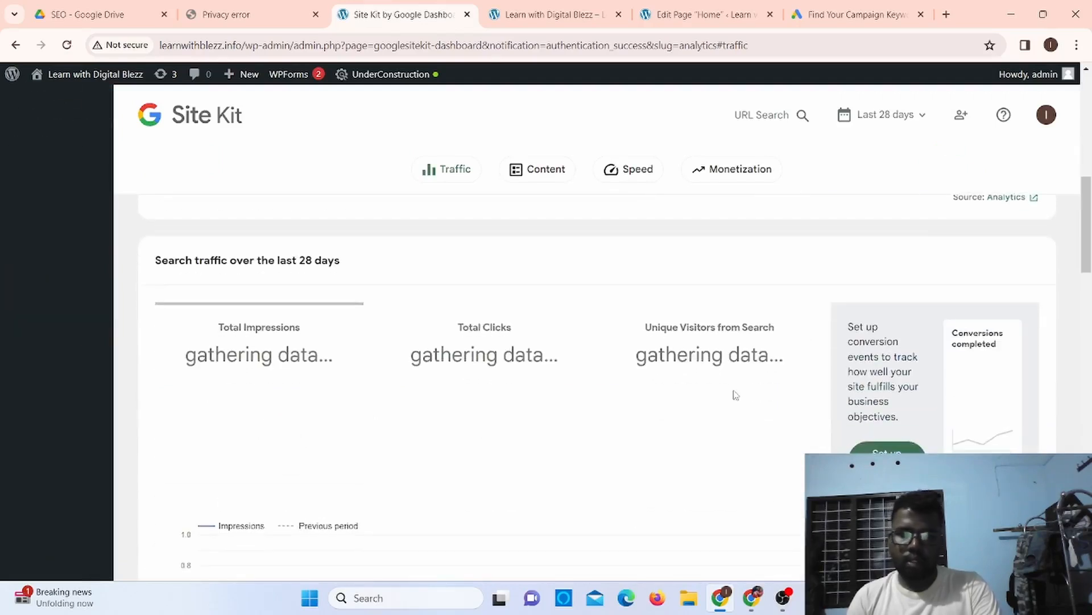
pyautogui.scroll(-5, 660, 428)
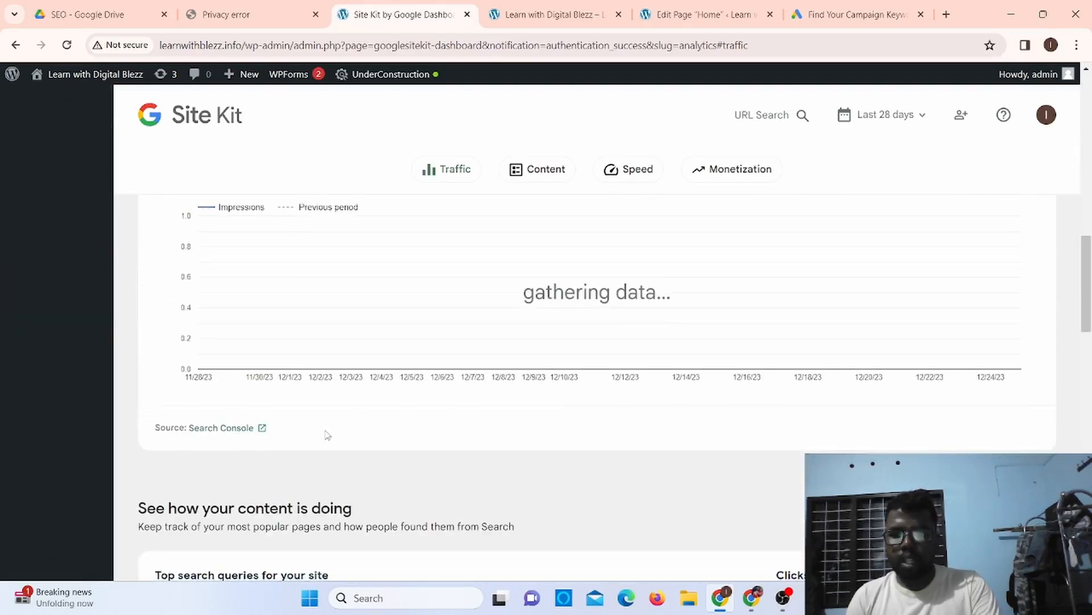
pyautogui.scroll(-1, 328, 436)
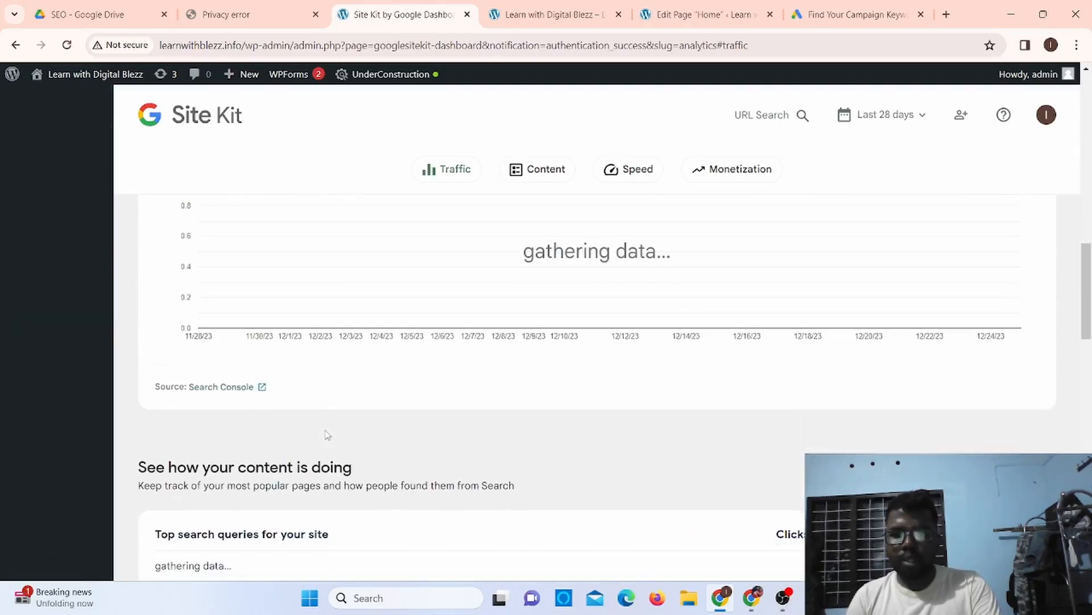
pyautogui.click(263, 390)
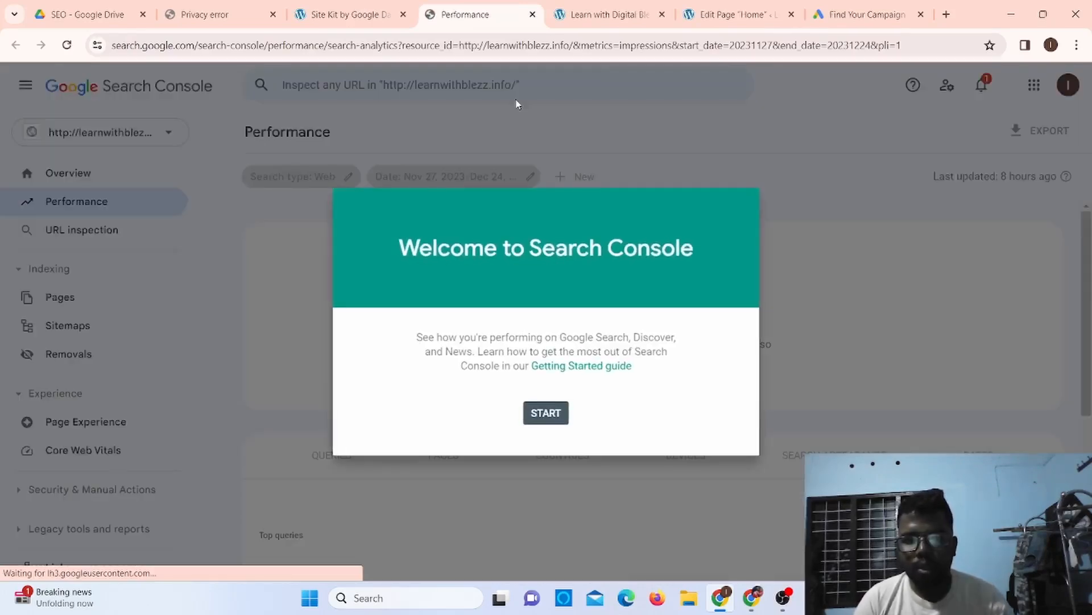
pyautogui.click(543, 414)
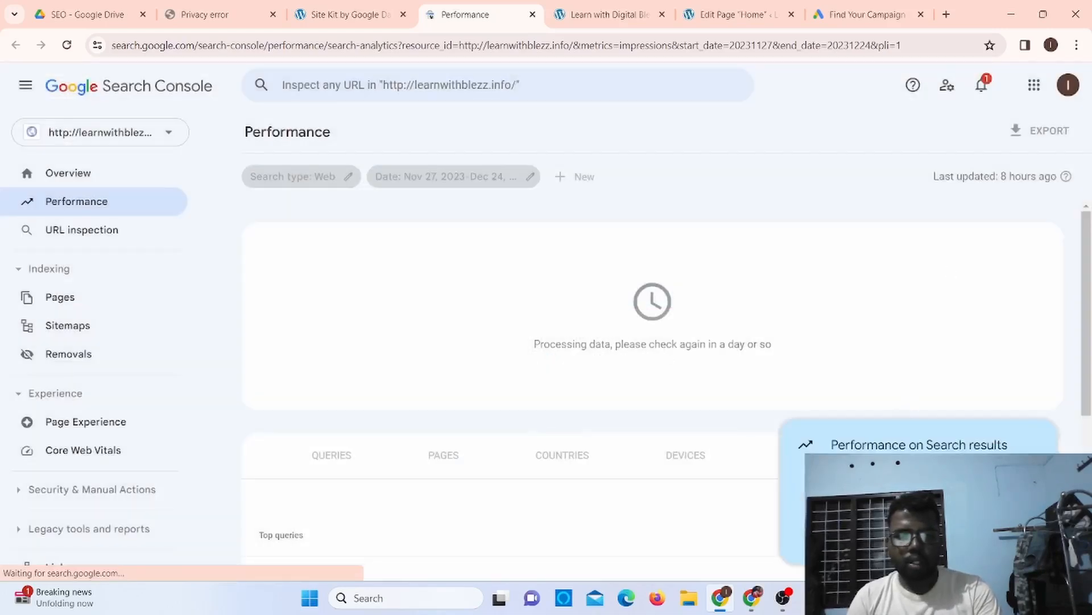
pyautogui.click(1019, 541)
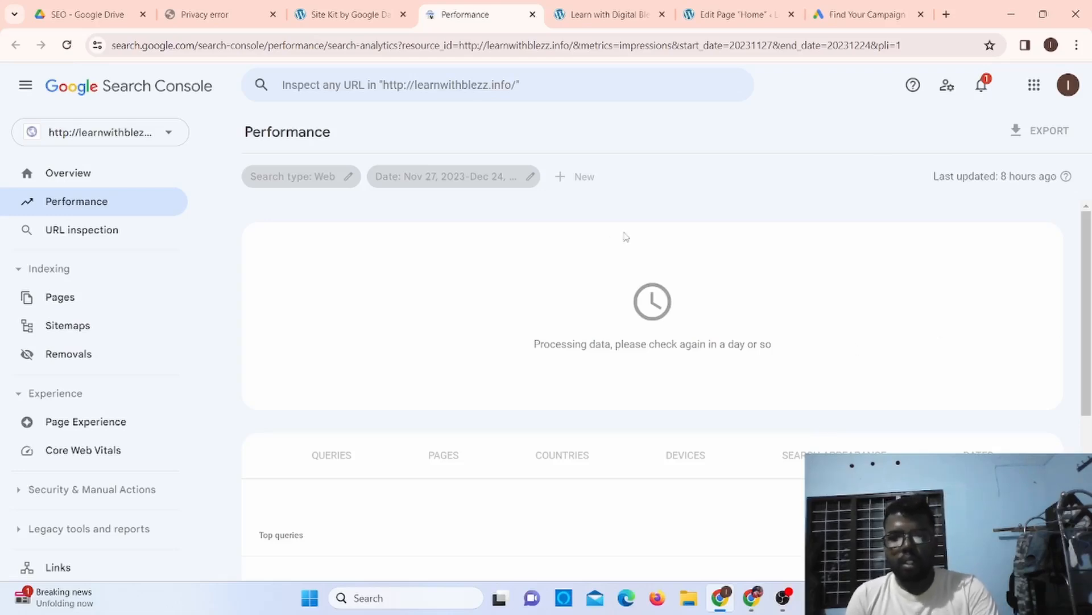
pyautogui.click(162, 137)
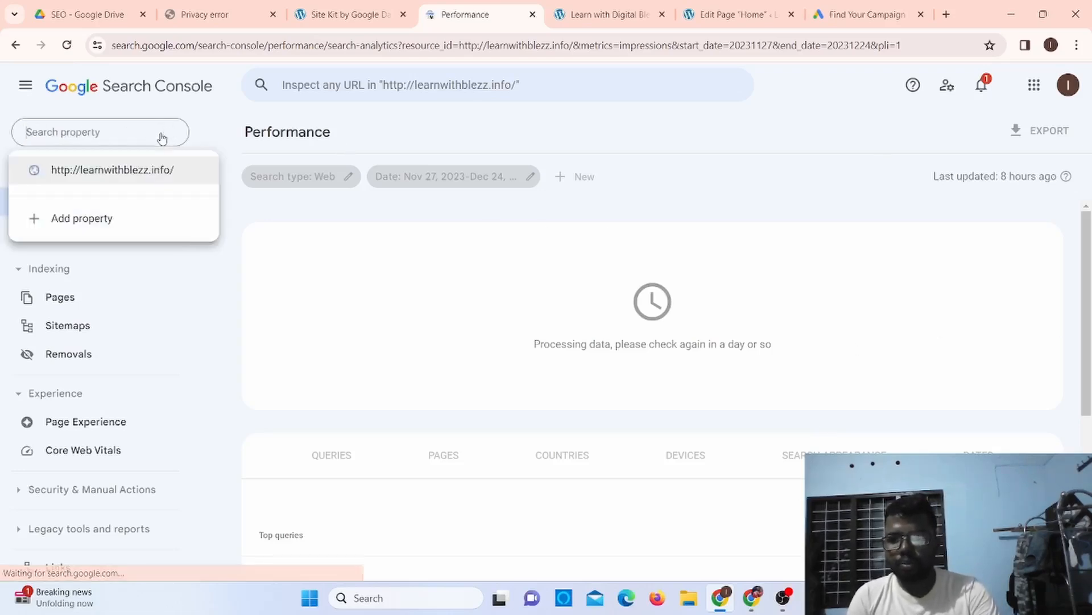
pyautogui.click(193, 176)
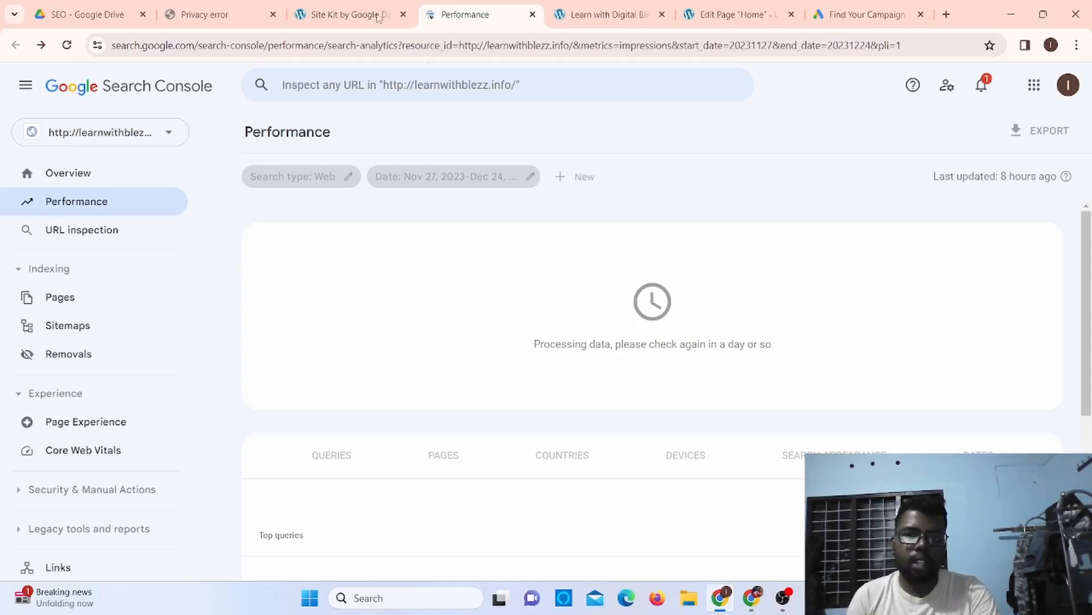
pyautogui.click(357, 8)
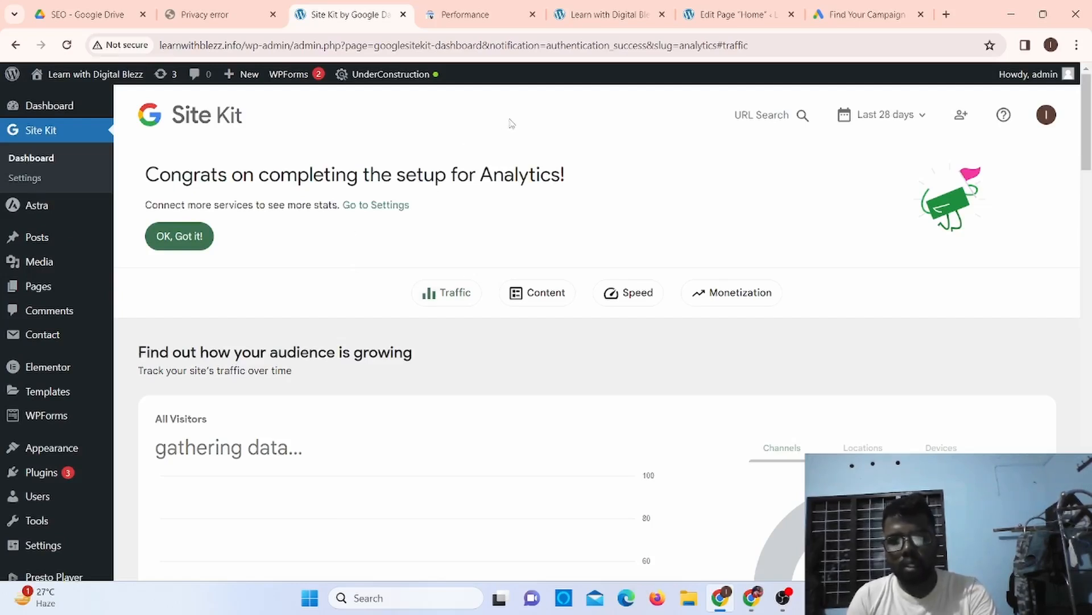
# Revisit the Search Console performance report, and review the 28-day search traffic section on the Site Kit dashboard.
pyautogui.click(485, 12)
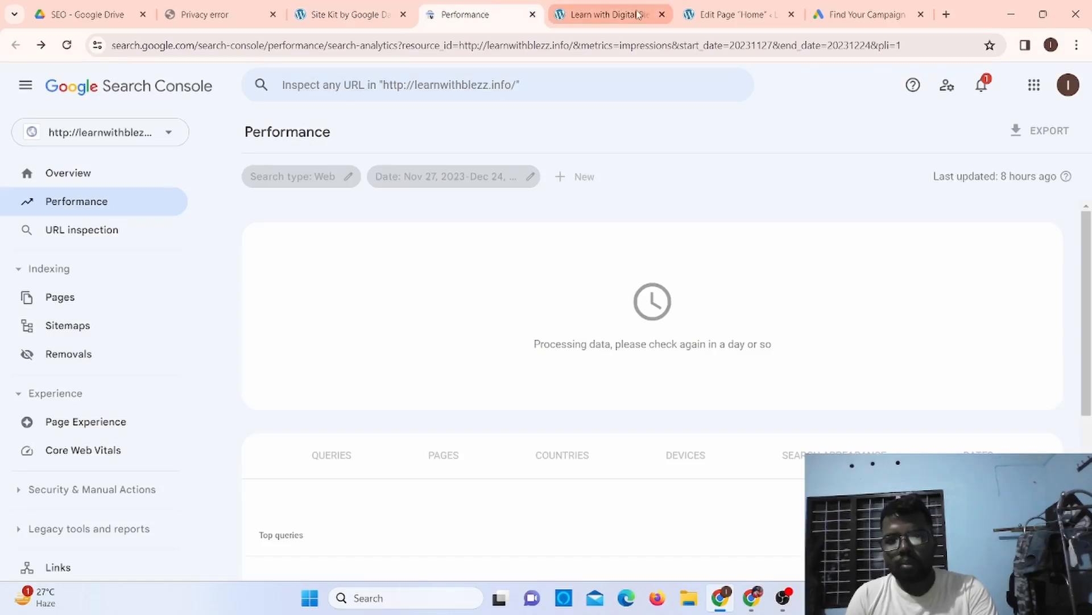
pyautogui.click(609, 19)
pyautogui.click(487, 6)
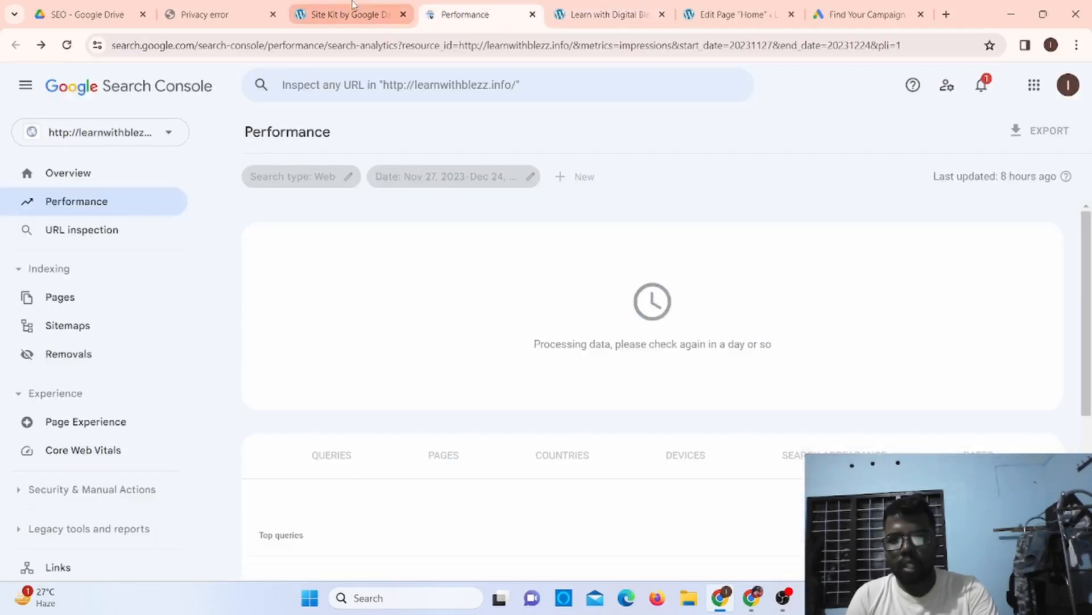
pyautogui.click(352, 9)
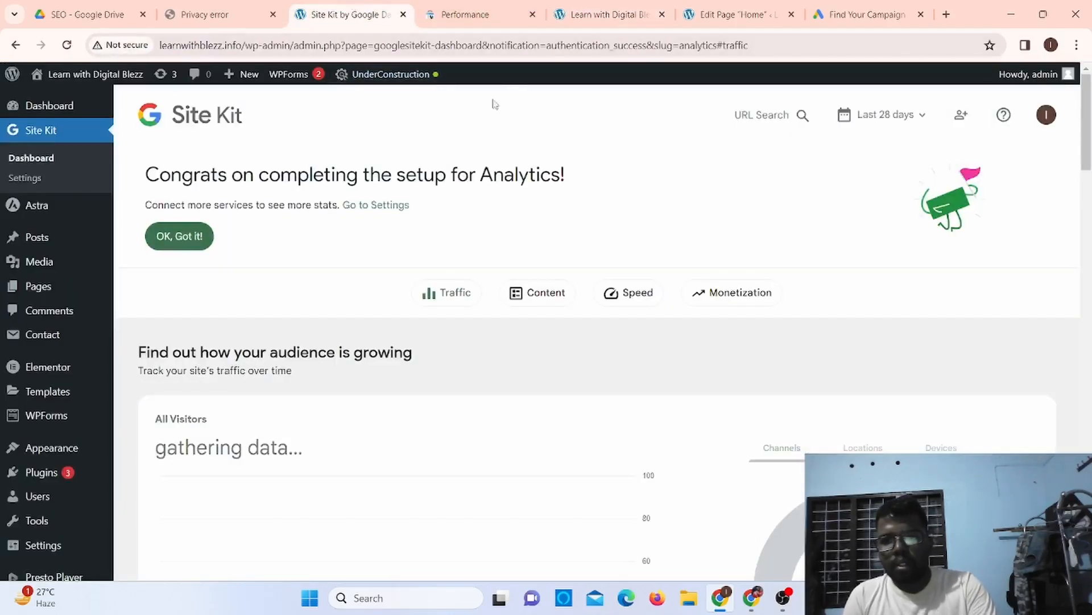
pyautogui.scroll(-7, 562, 398)
pyautogui.scroll(-5, 563, 398)
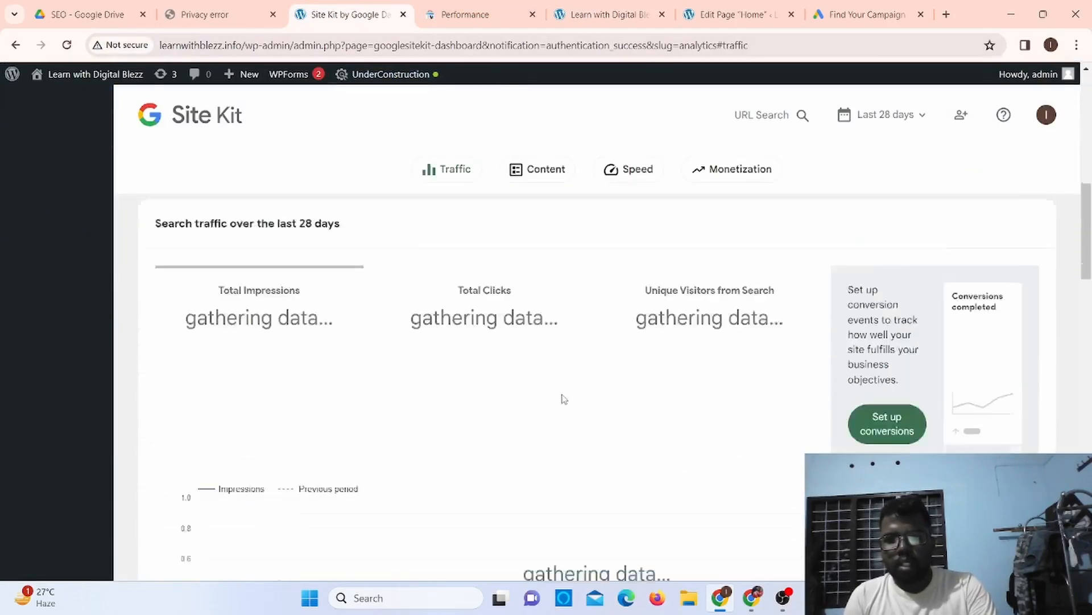
pyautogui.scroll(12, 564, 398)
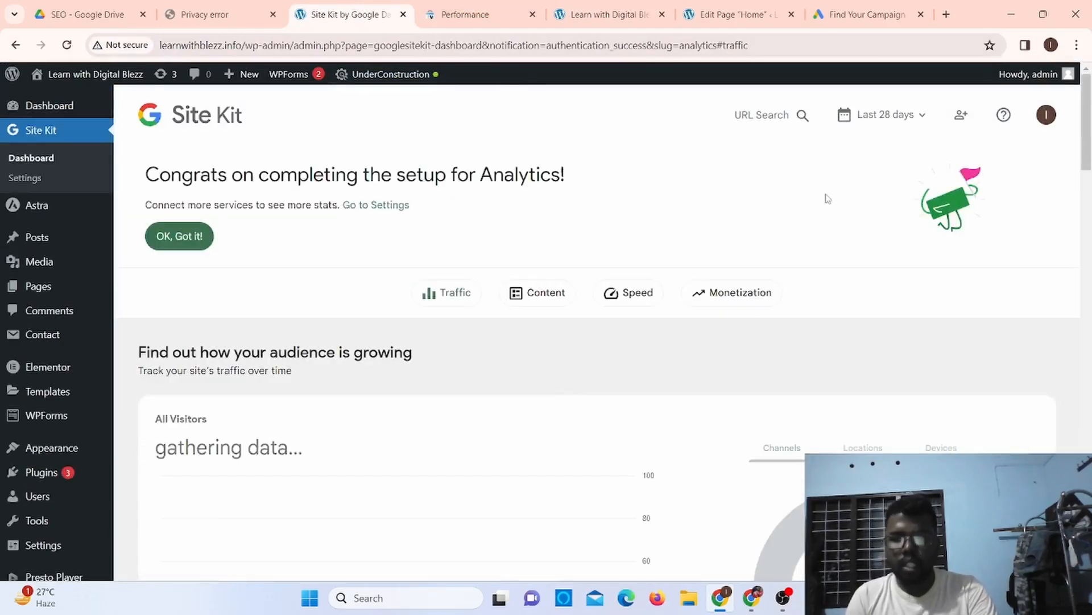